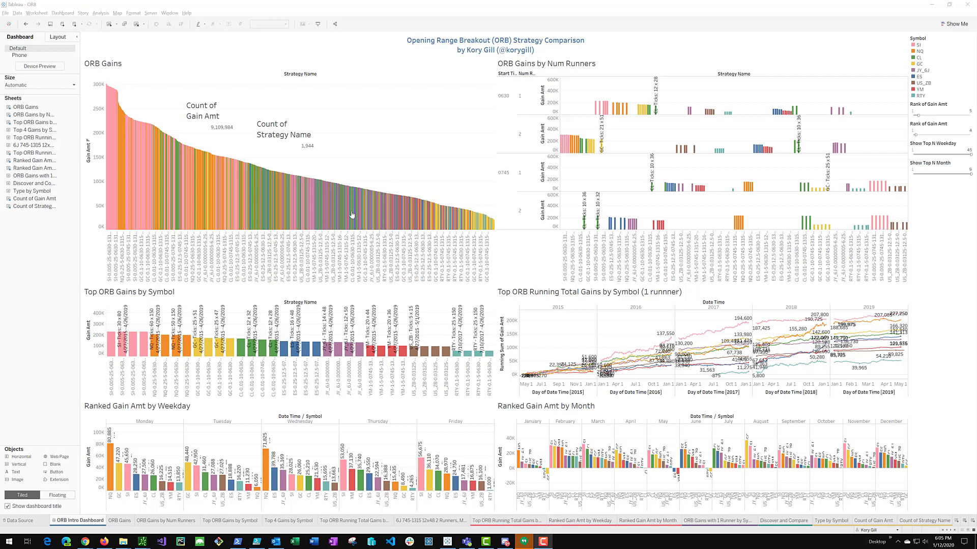
Highlight the SI, NQ, CL, GC, JY_6J and ES strategy bars one after another.
mouse_move(335, 208)
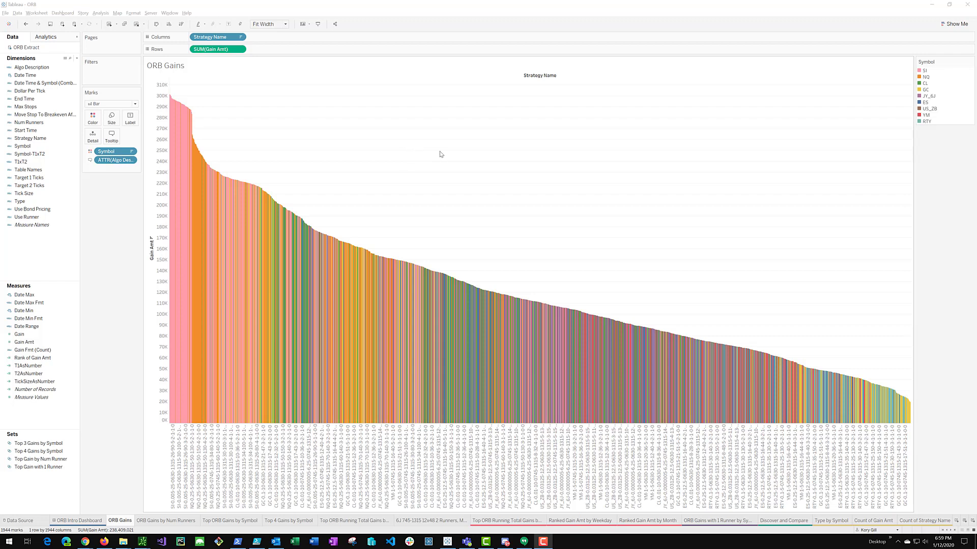
click(923, 71)
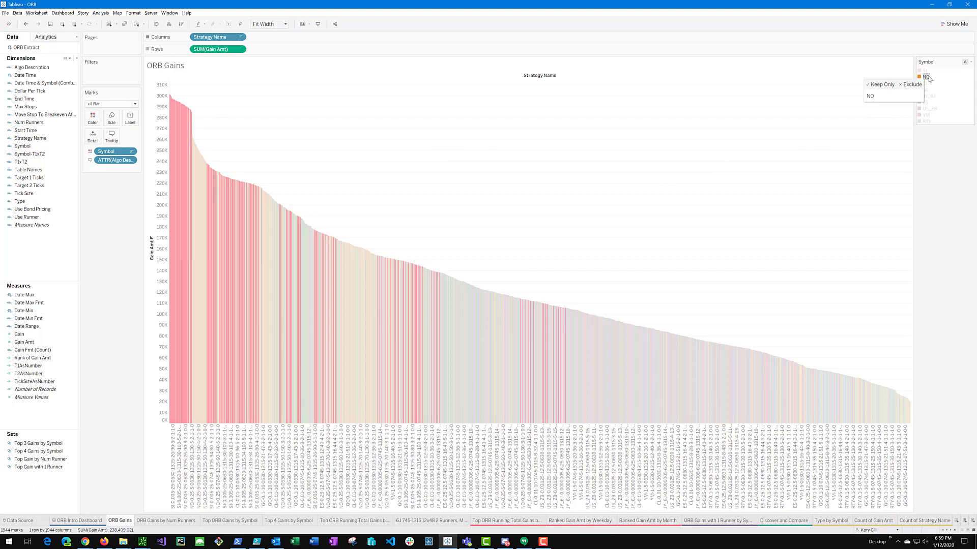
click(927, 77)
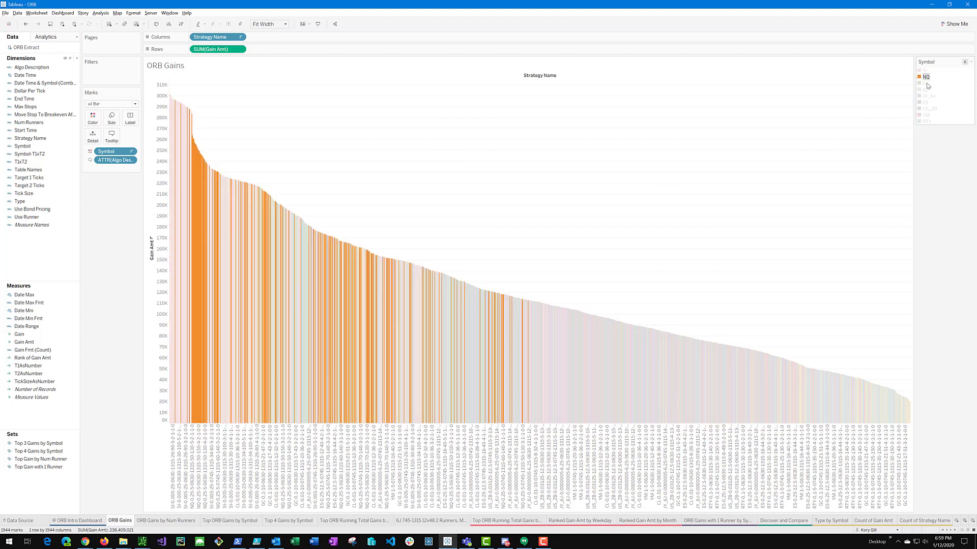
click(927, 85)
click(927, 90)
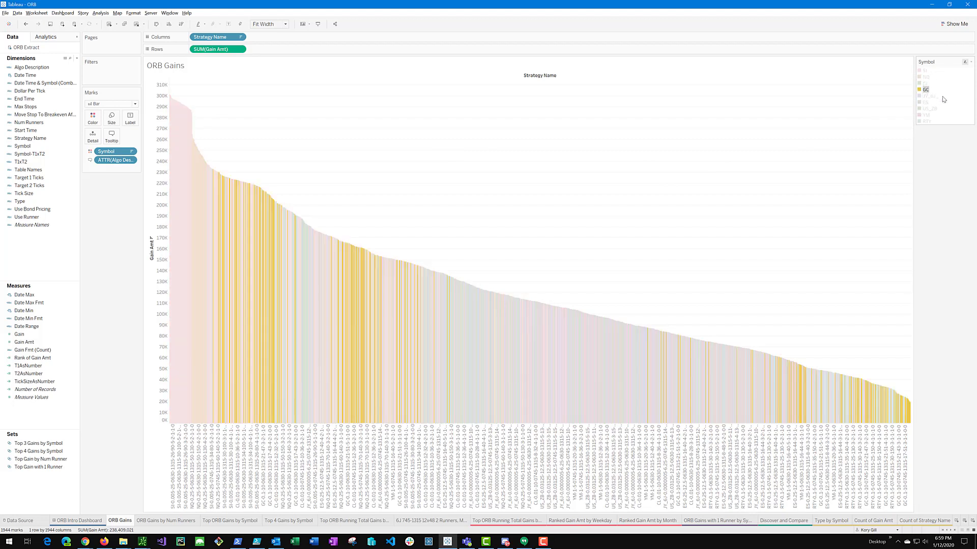
click(928, 97)
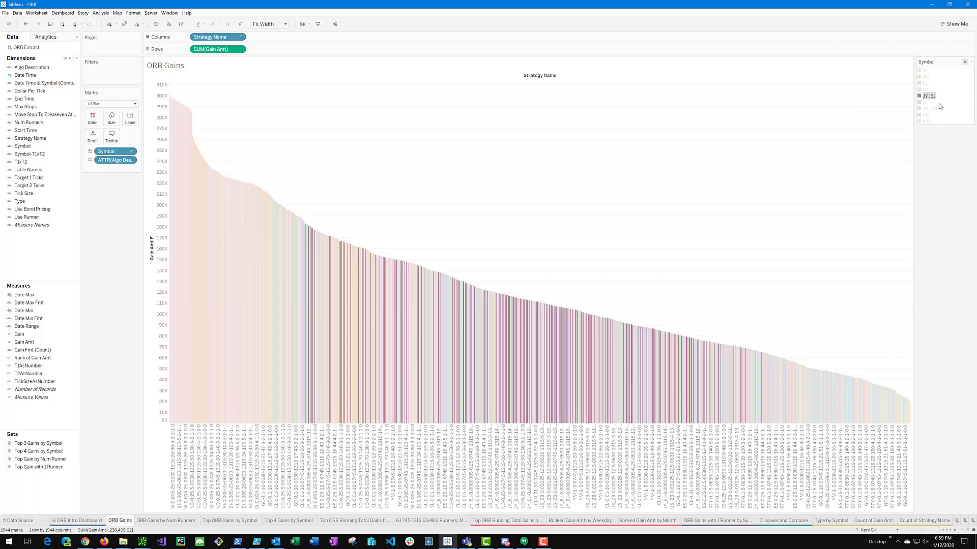
click(926, 103)
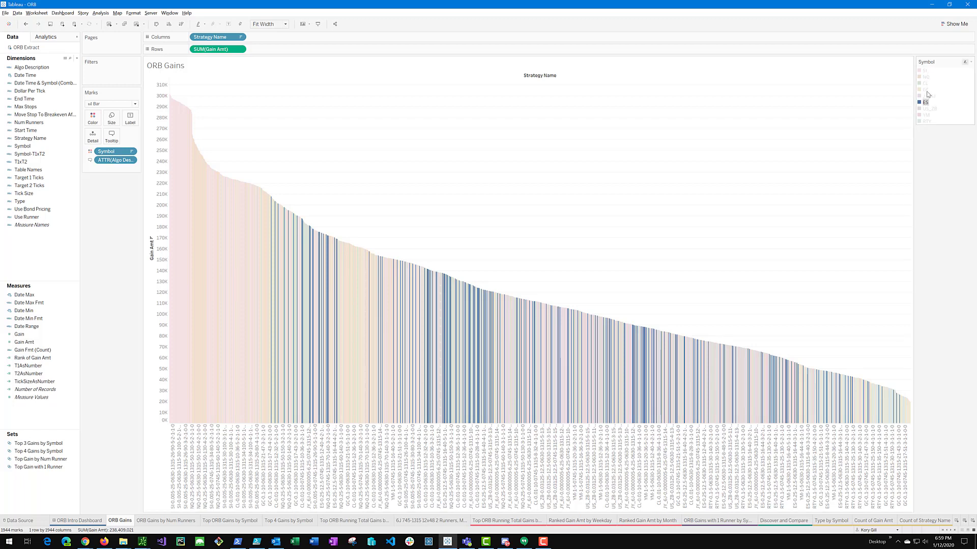
Re-highlight the SI bars, then clear the highlight so all bars show full colour.
mouse_move(928, 111)
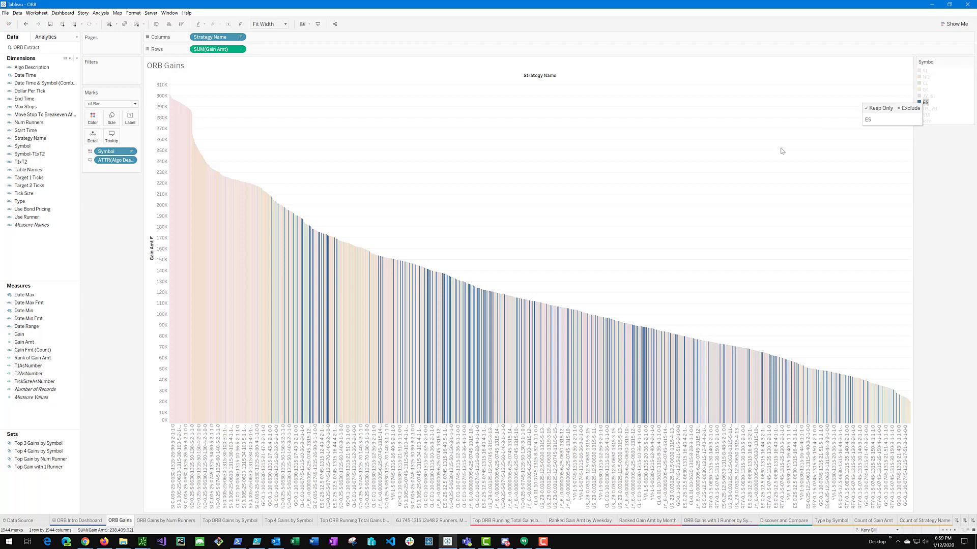
mouse_move(269, 239)
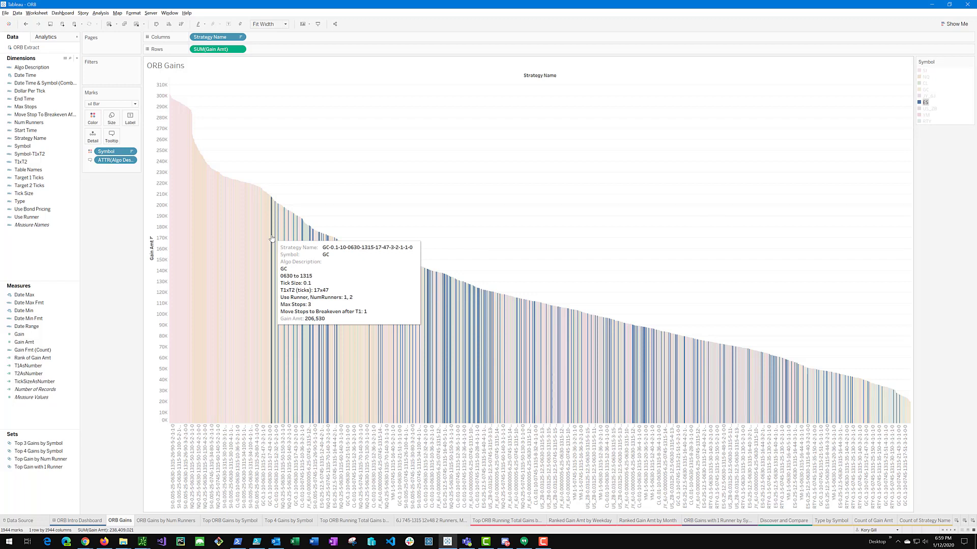
click(926, 71)
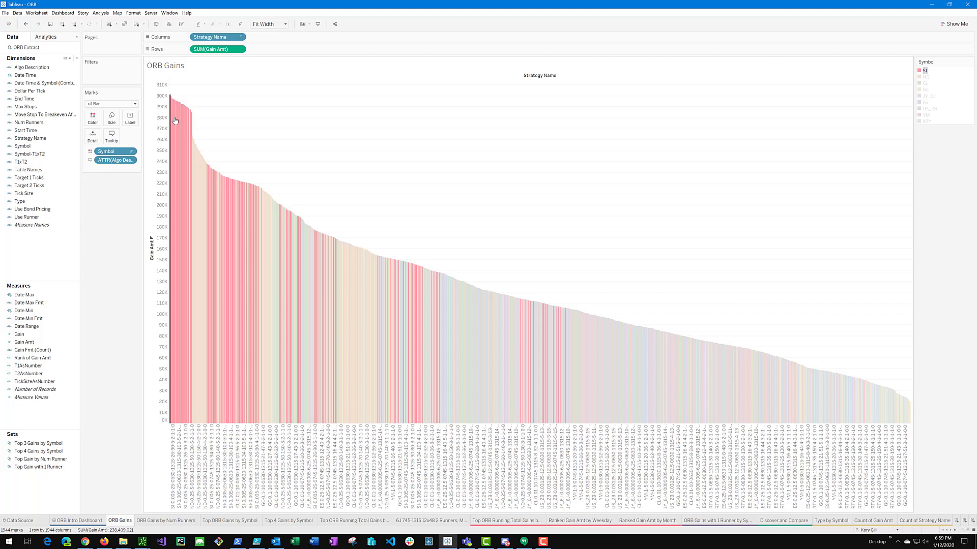
mouse_move(170, 114)
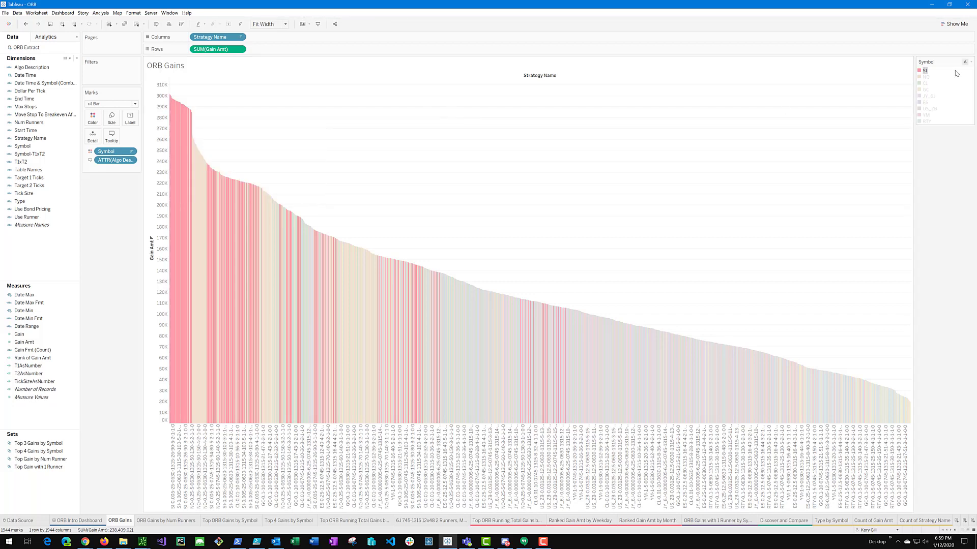
click(927, 72)
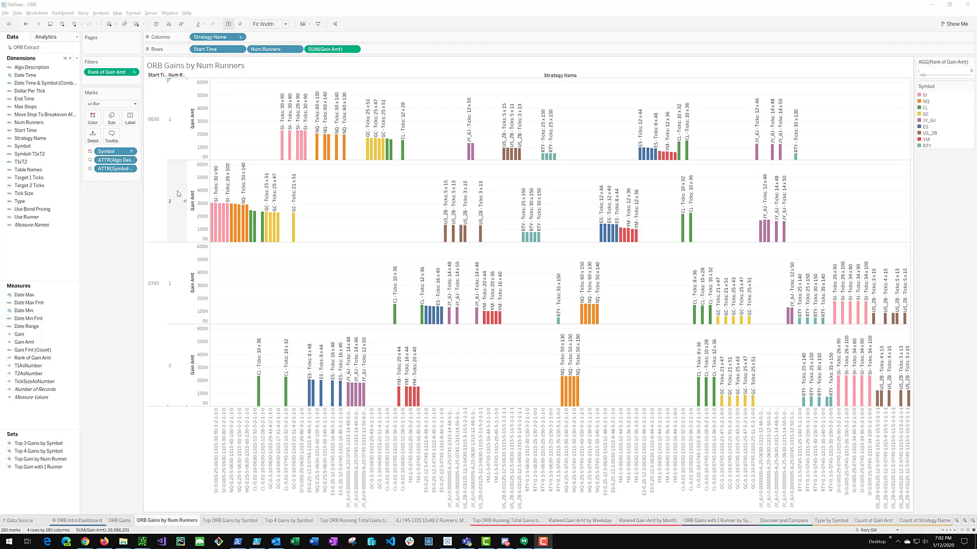
Highlight SI, NQ, CL, GC, JY_6J, ES, US_ZB and YM bars in turn, then clear with Esc.
click(925, 95)
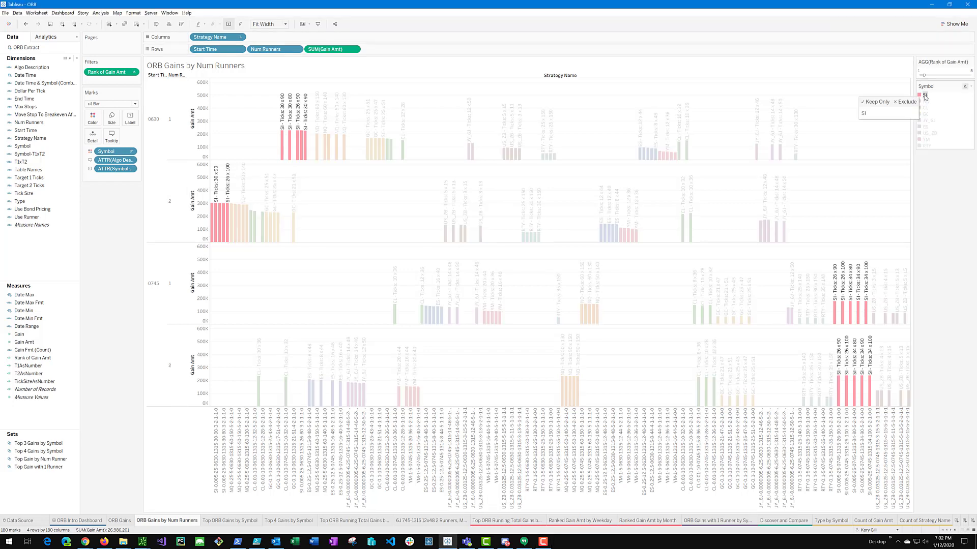
mouse_move(228, 206)
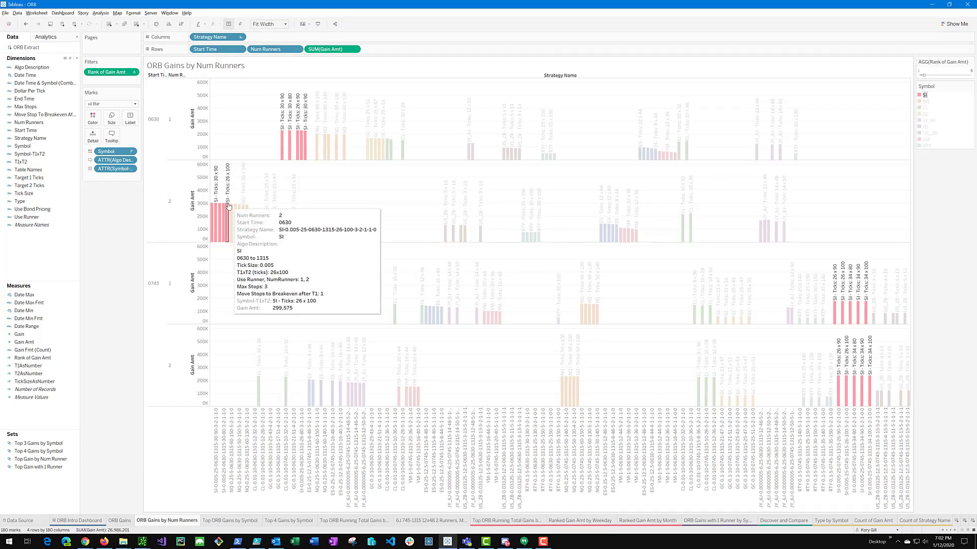
click(927, 102)
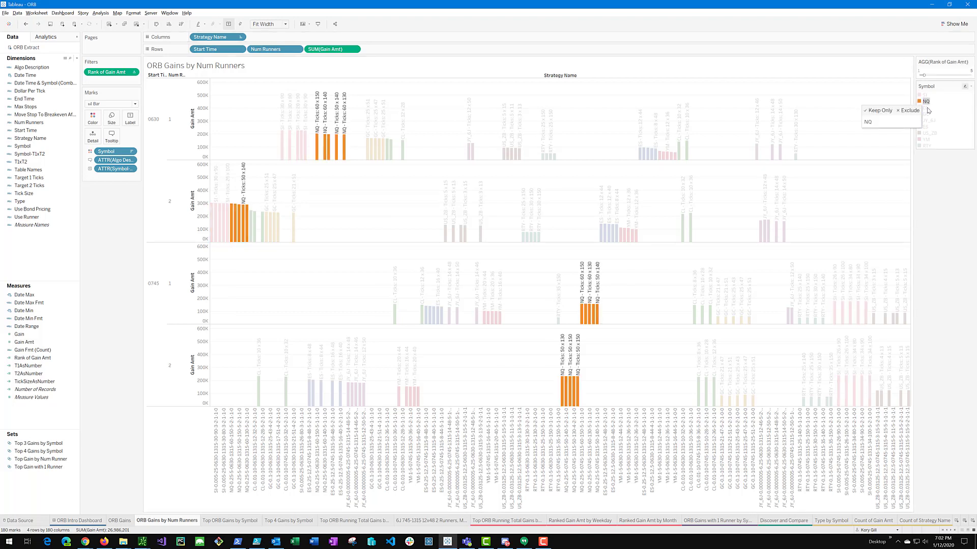
click(927, 107)
click(926, 114)
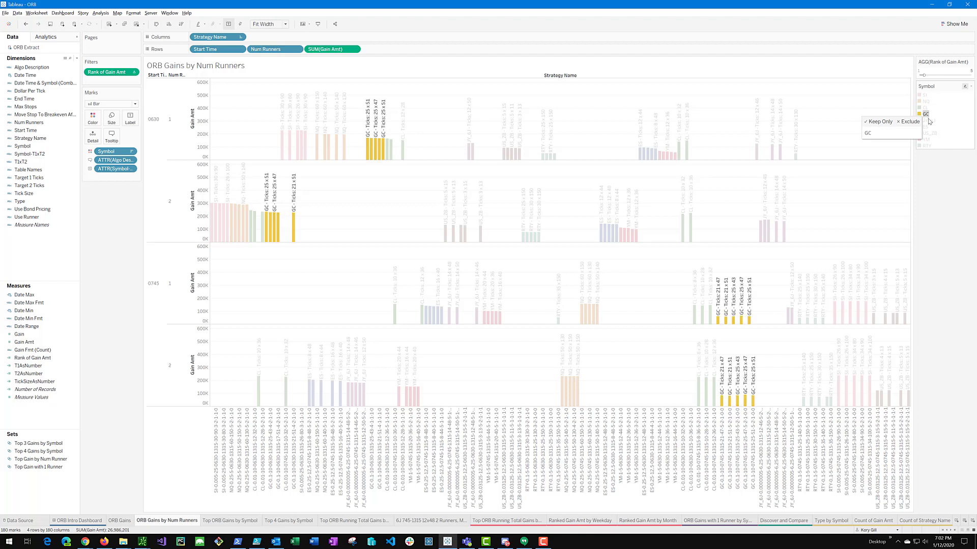
click(927, 120)
click(927, 127)
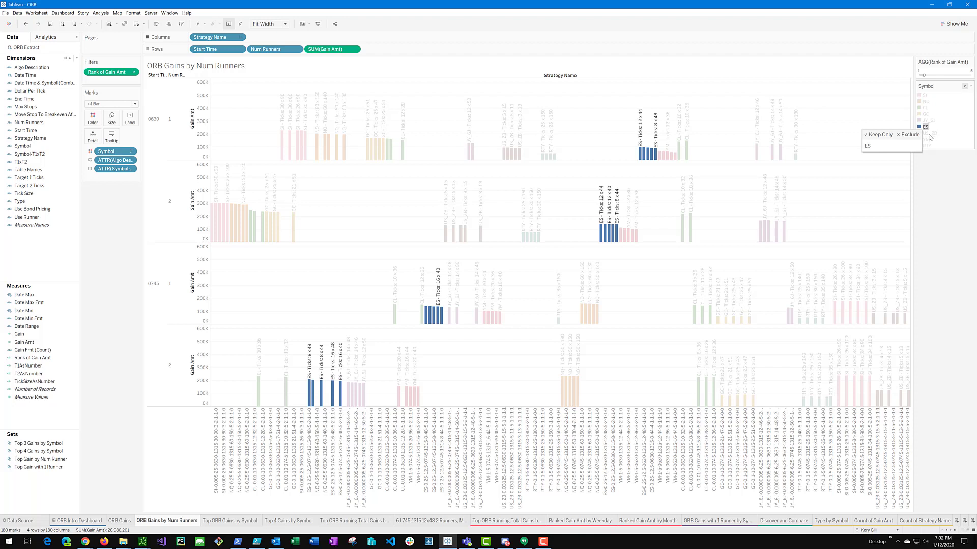
click(929, 134)
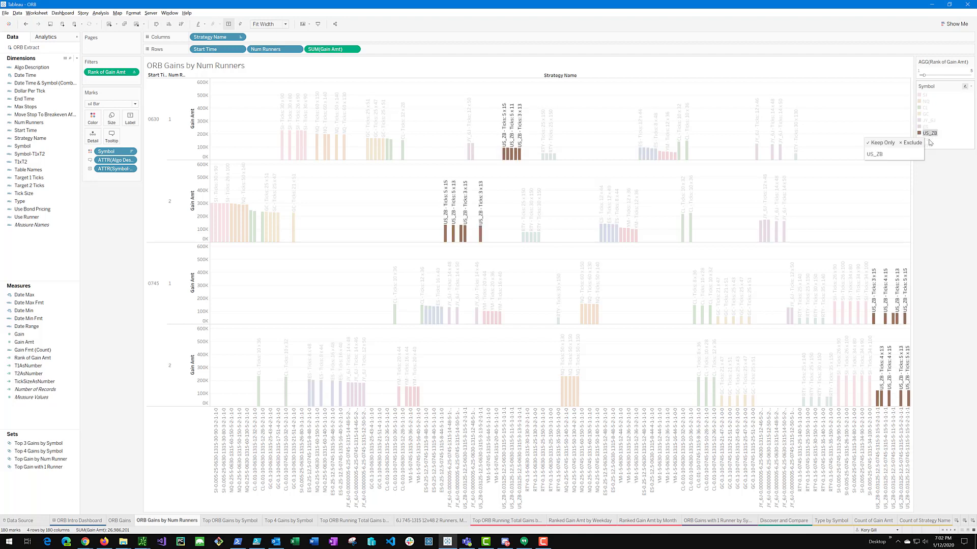
click(928, 140)
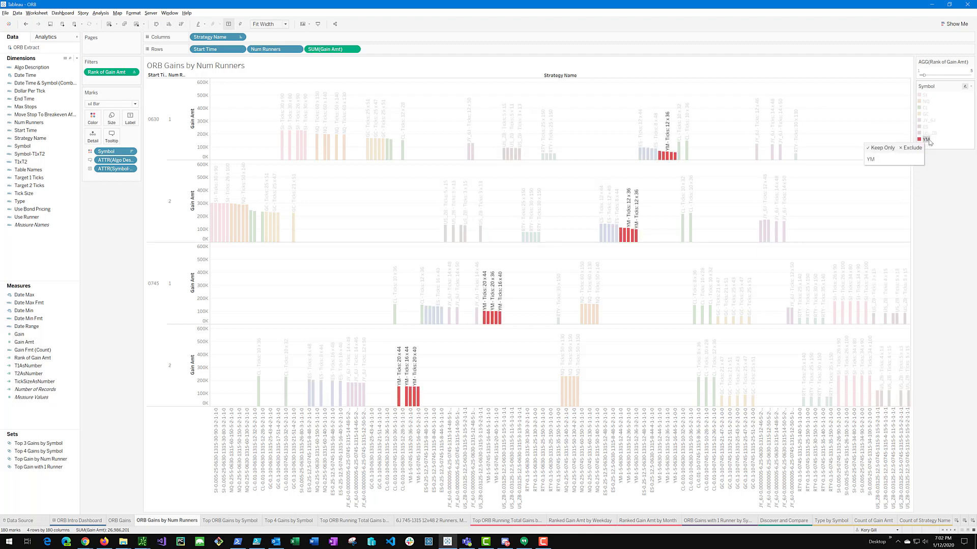
key(Escape)
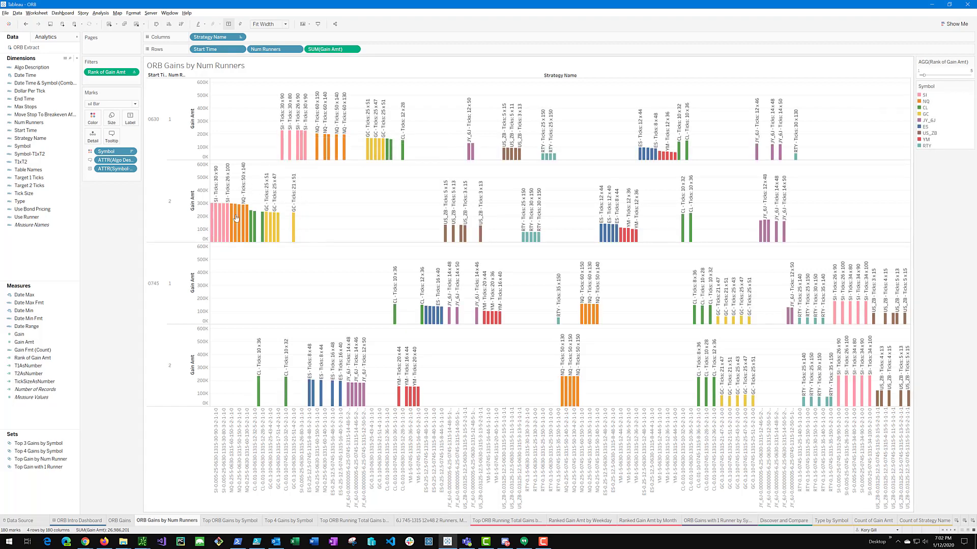
mouse_move(226, 211)
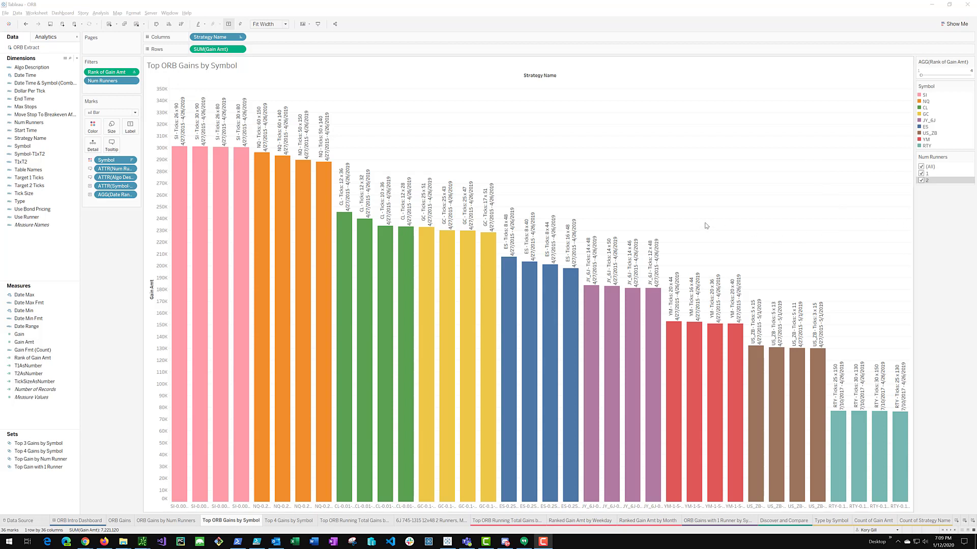
mouse_move(438, 263)
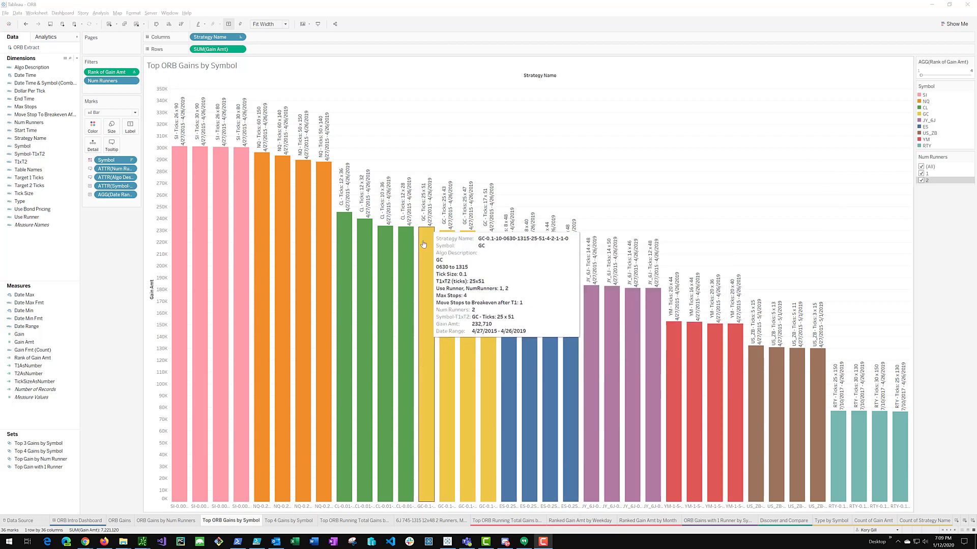
mouse_move(366, 251)
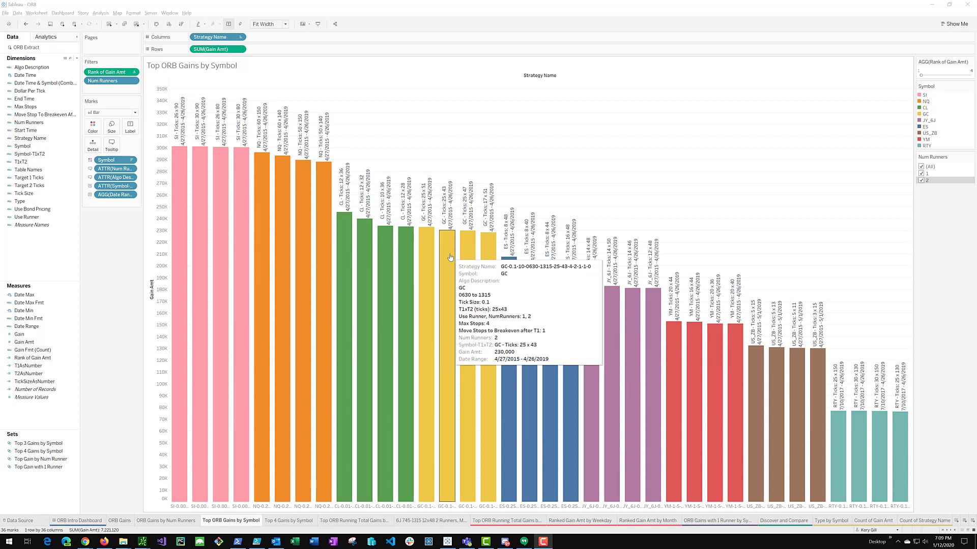
click(920, 181)
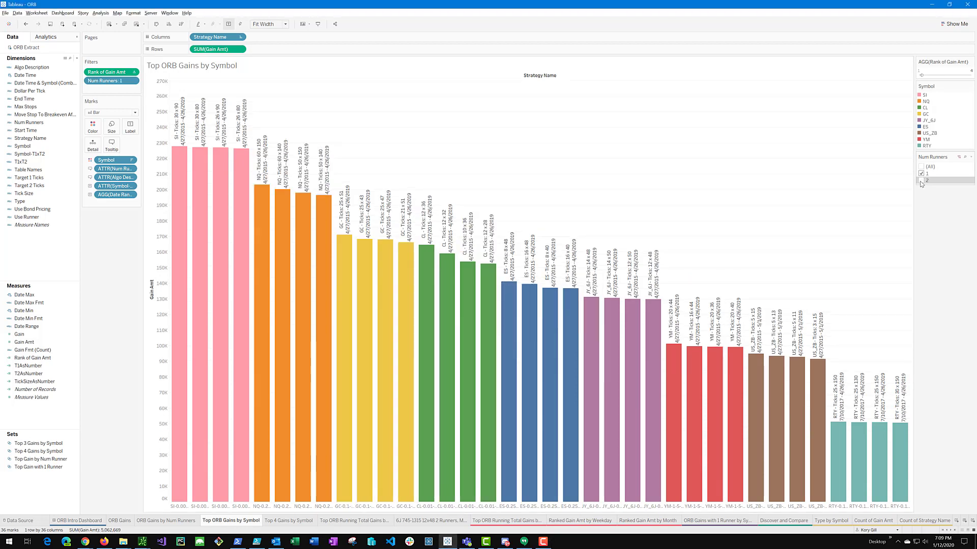
mouse_move(359, 263)
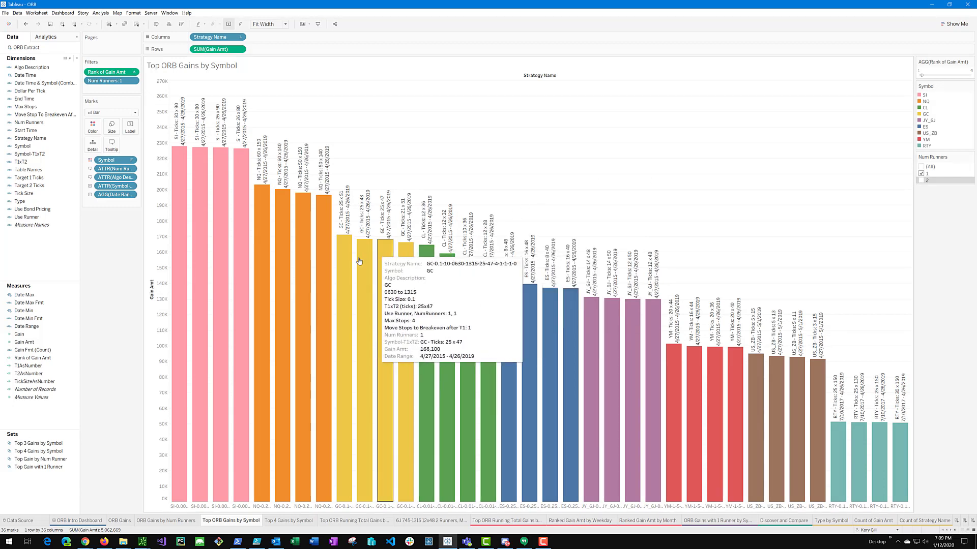
mouse_move(433, 267)
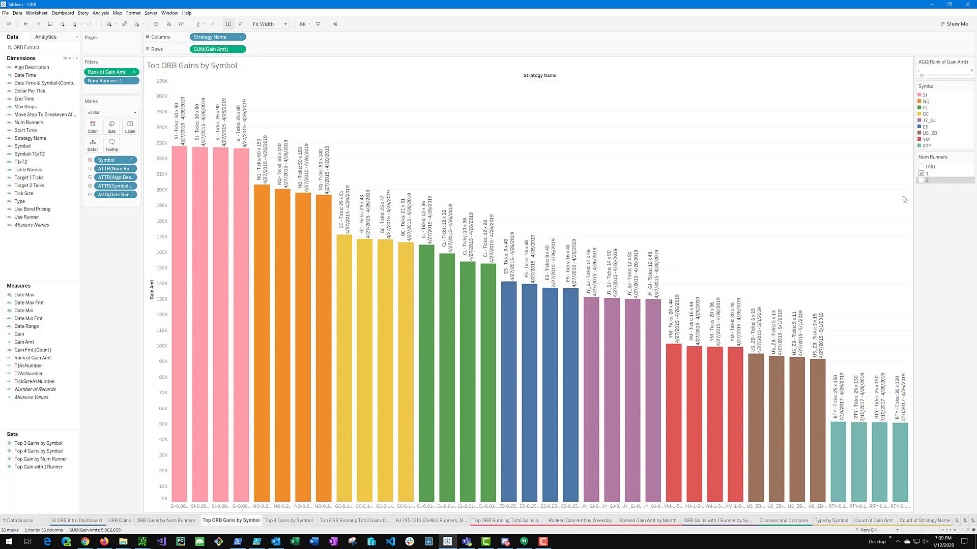
click(922, 181)
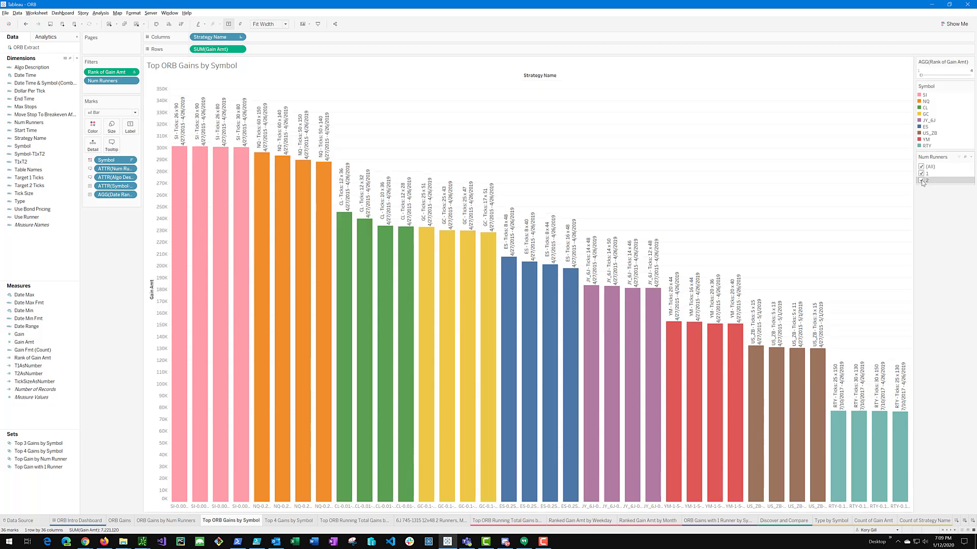
click(922, 181)
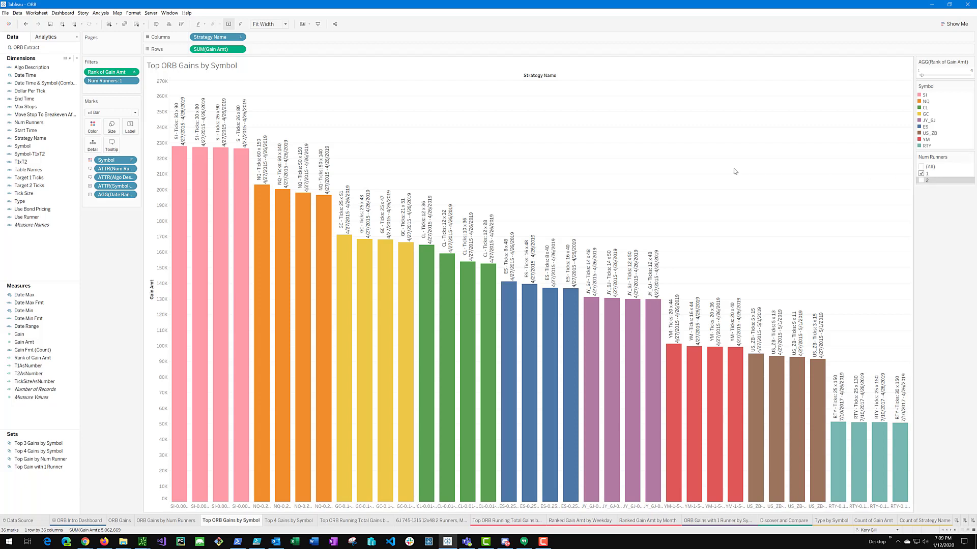
click(570, 311)
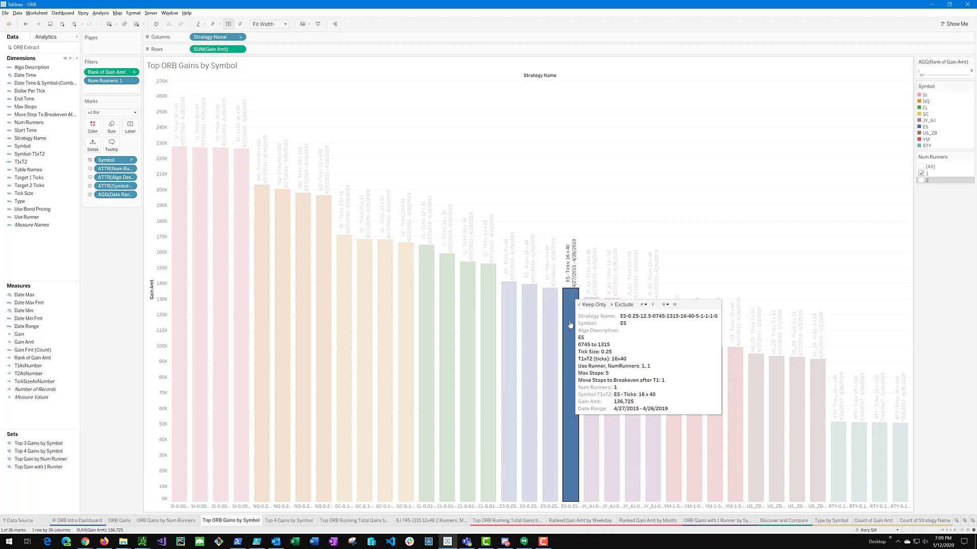
click(573, 164)
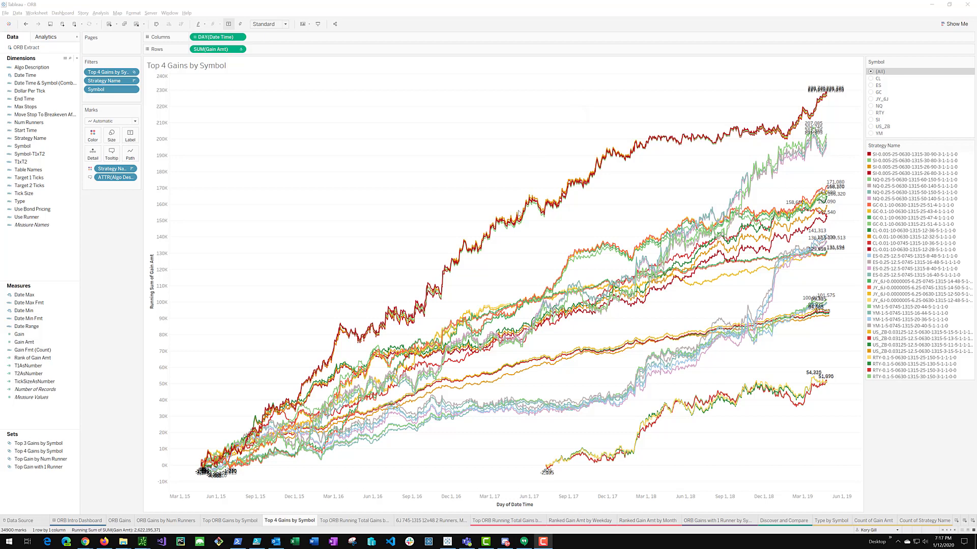
Read the tooltips on the Top 4 Gains by Symbol running-total lines.
mouse_move(548, 467)
mouse_move(831, 95)
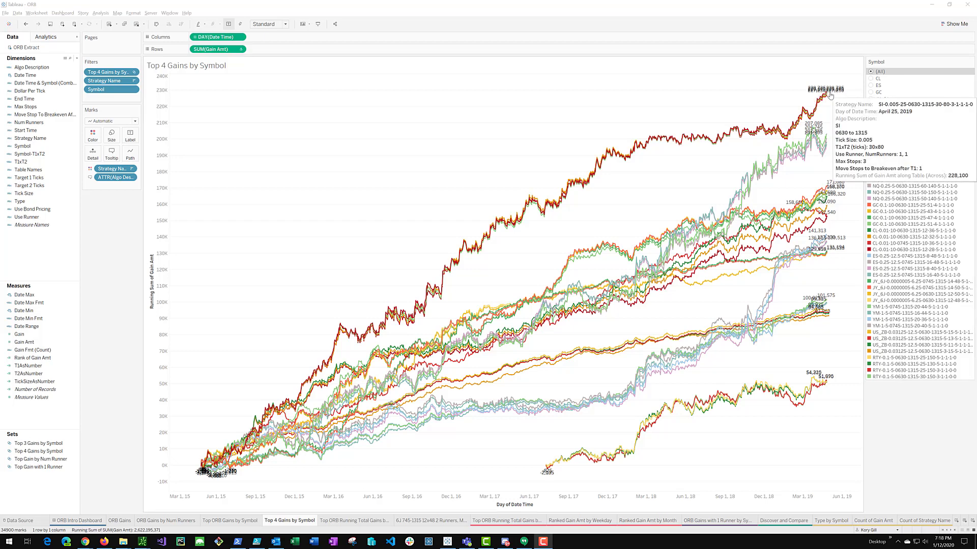
mouse_move(820, 143)
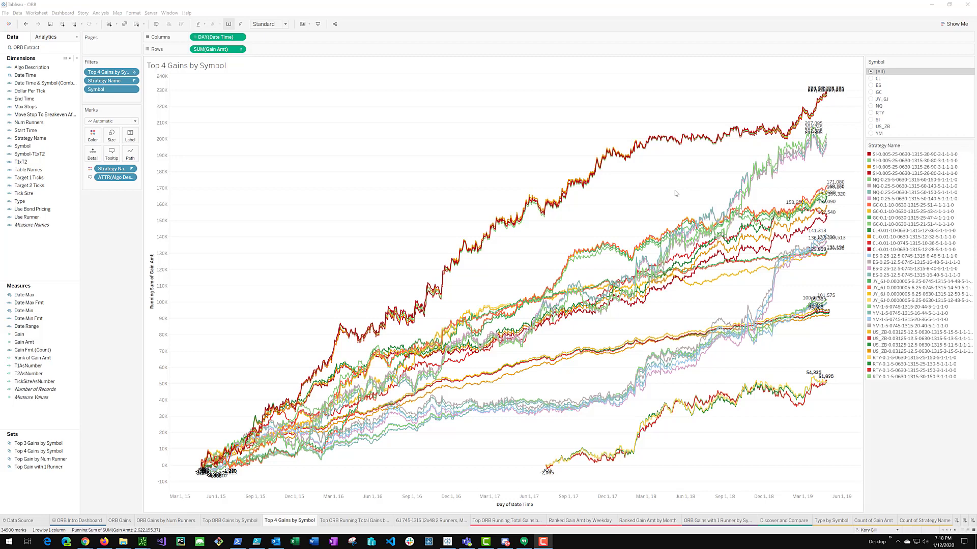
mouse_move(817, 209)
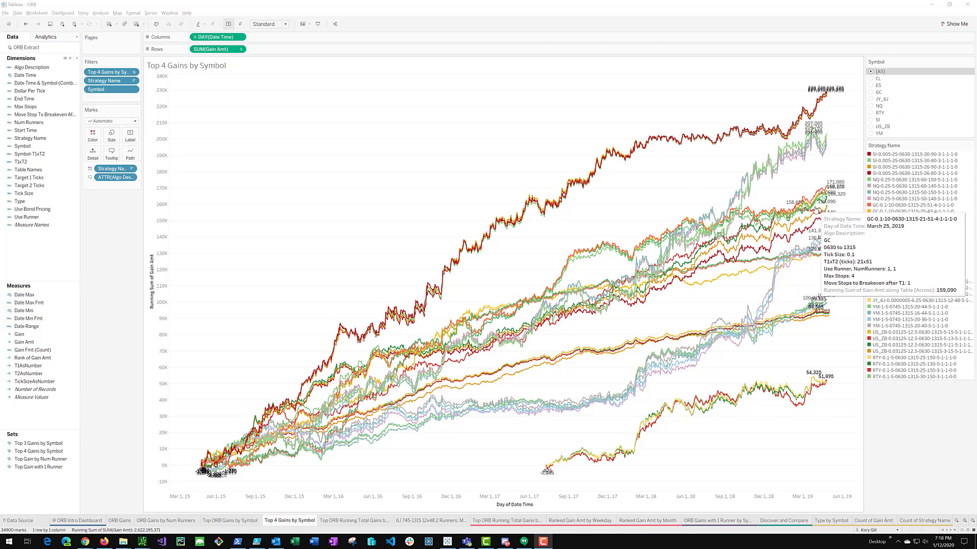
mouse_move(814, 233)
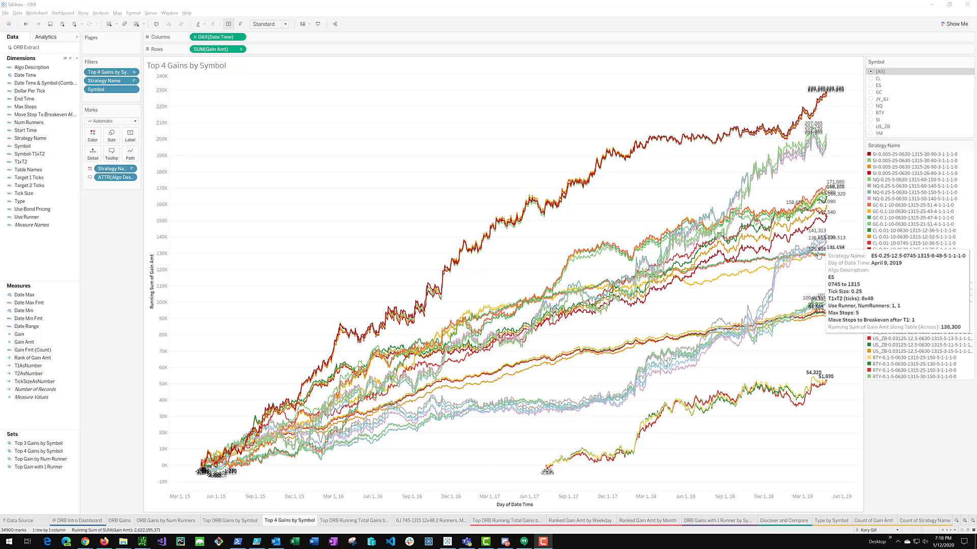
mouse_move(634, 280)
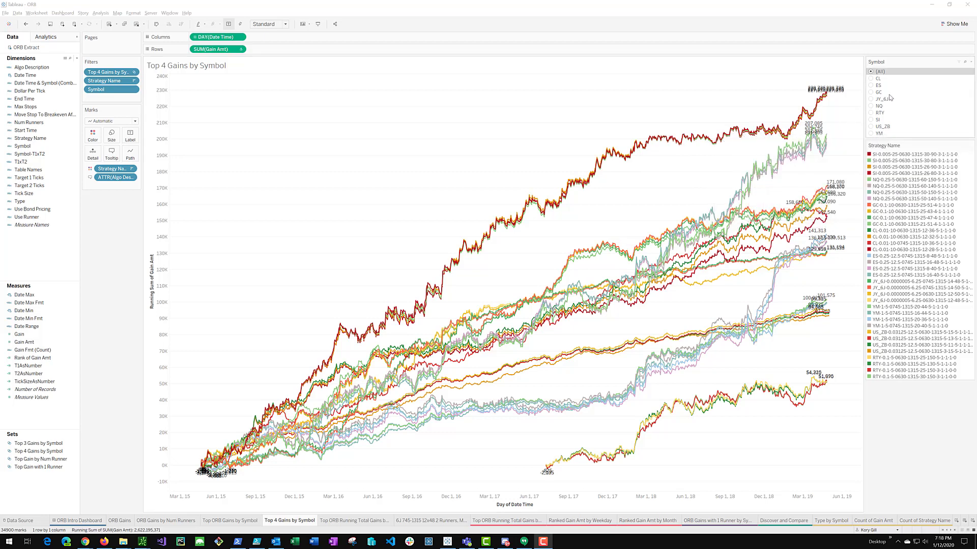
Set the Symbol filter to SI so only the four SI strategies remain.
click(871, 122)
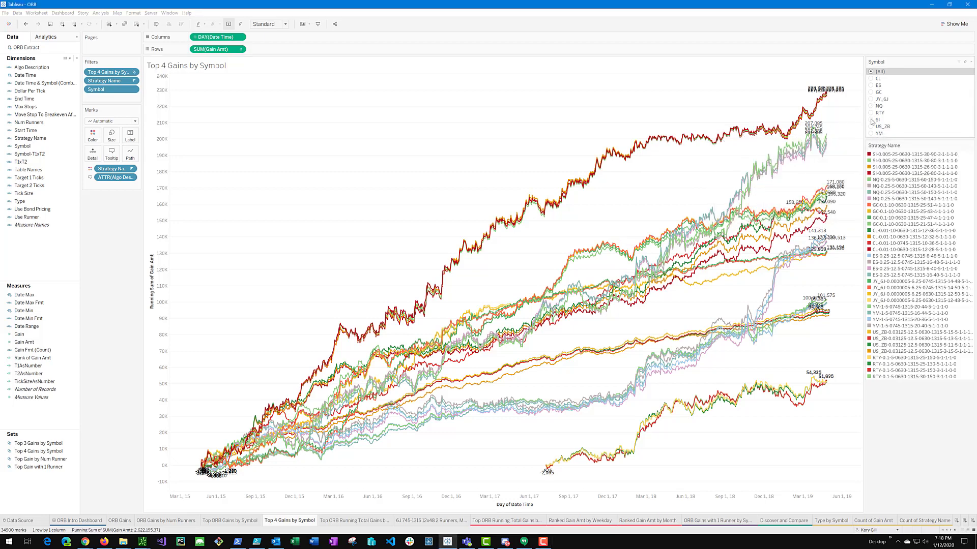
click(870, 120)
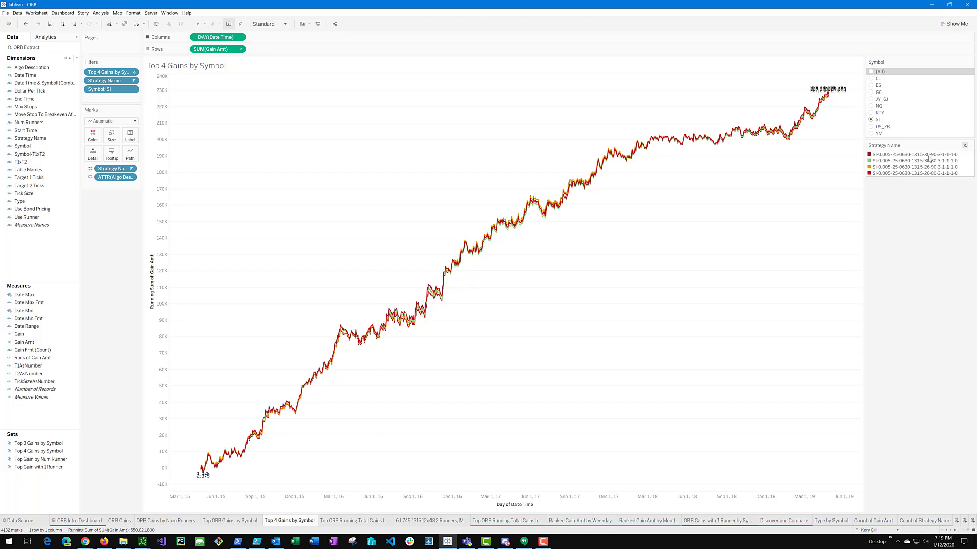
key(ctrl)
key(ctrl)
key(ctrl)
mouse_move(813, 117)
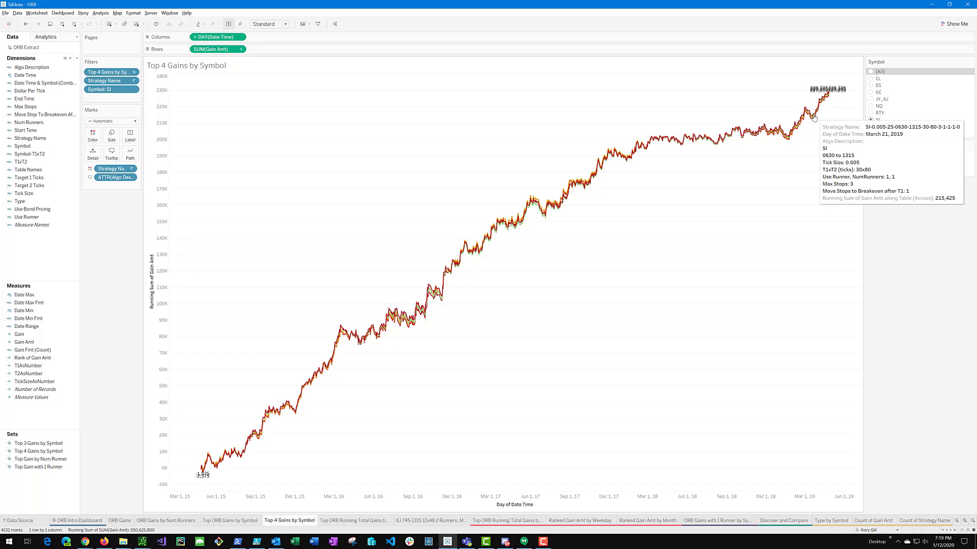
Filter to ES, highlight the first ES strategy then ES 16x40, and restore (All) symbols.
click(871, 86)
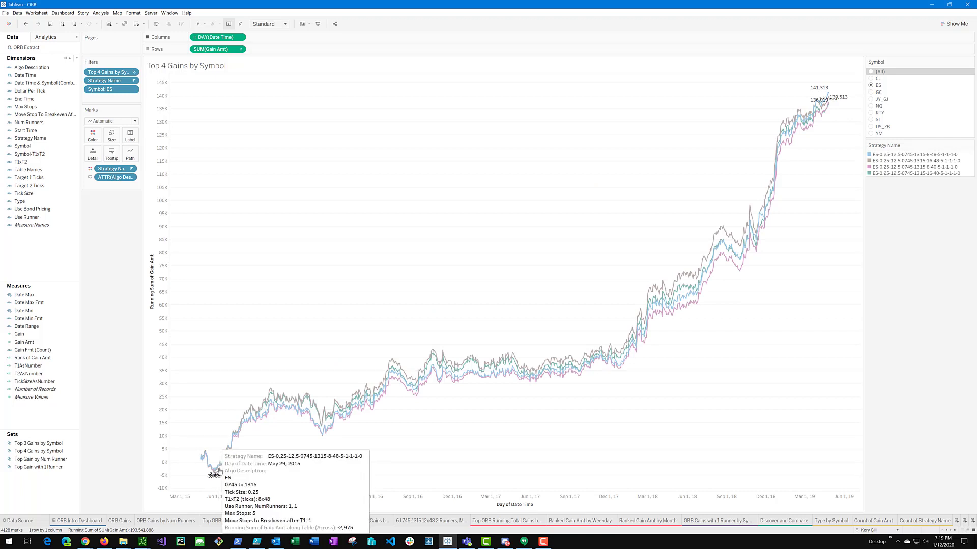
mouse_move(267, 413)
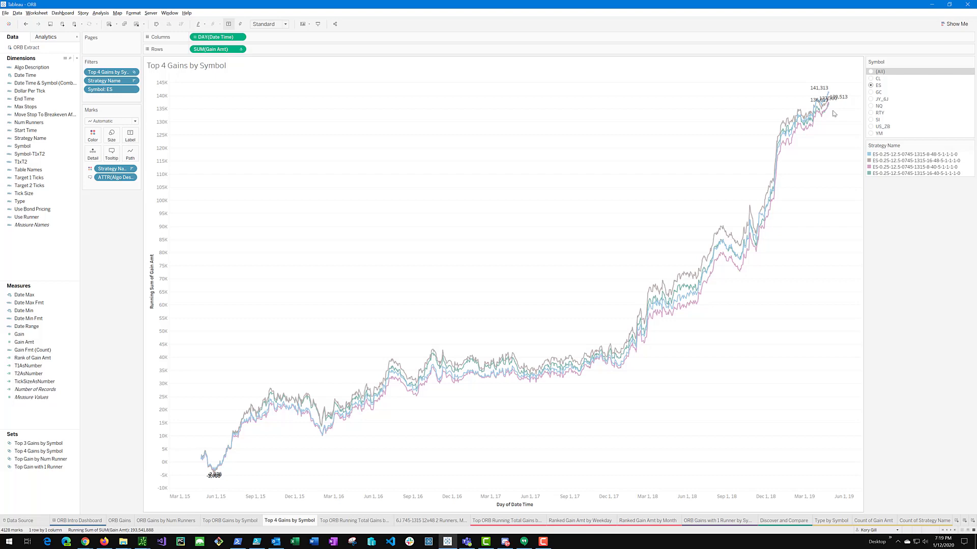
click(896, 155)
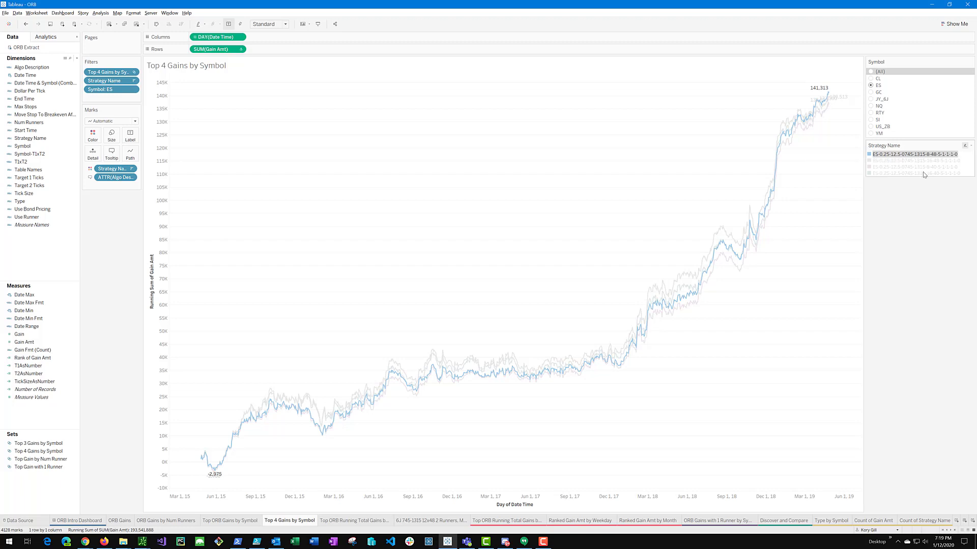
click(923, 174)
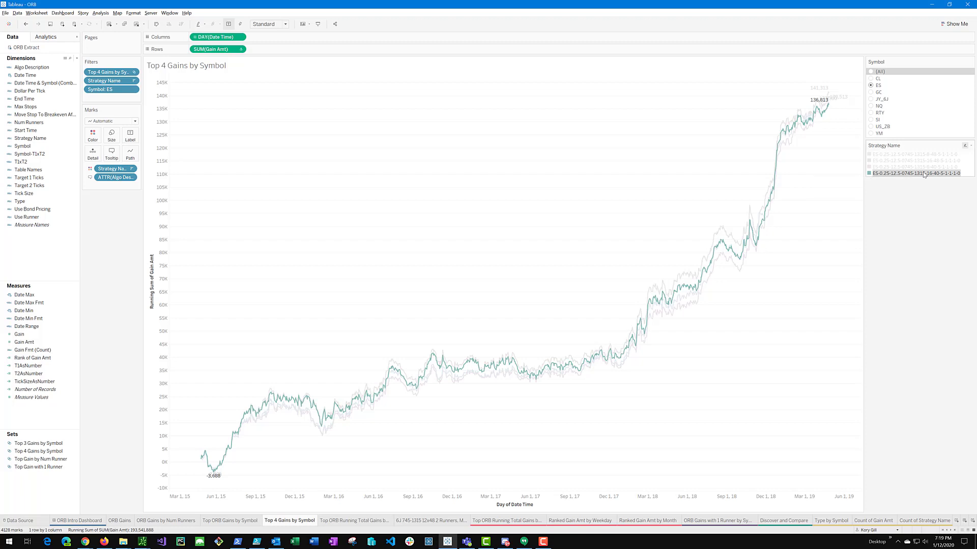
click(871, 72)
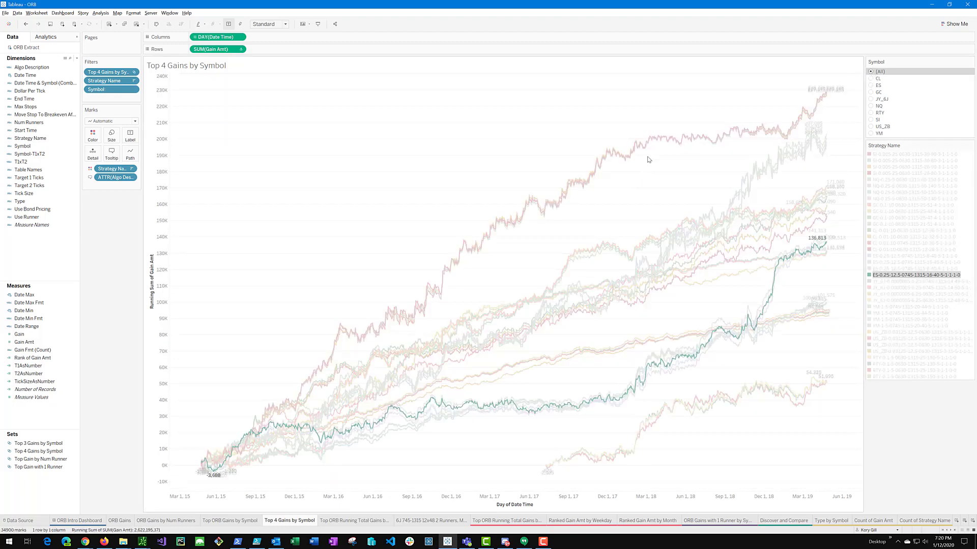
Clear the strategy line highlight by clicking blank chart space.
click(849, 165)
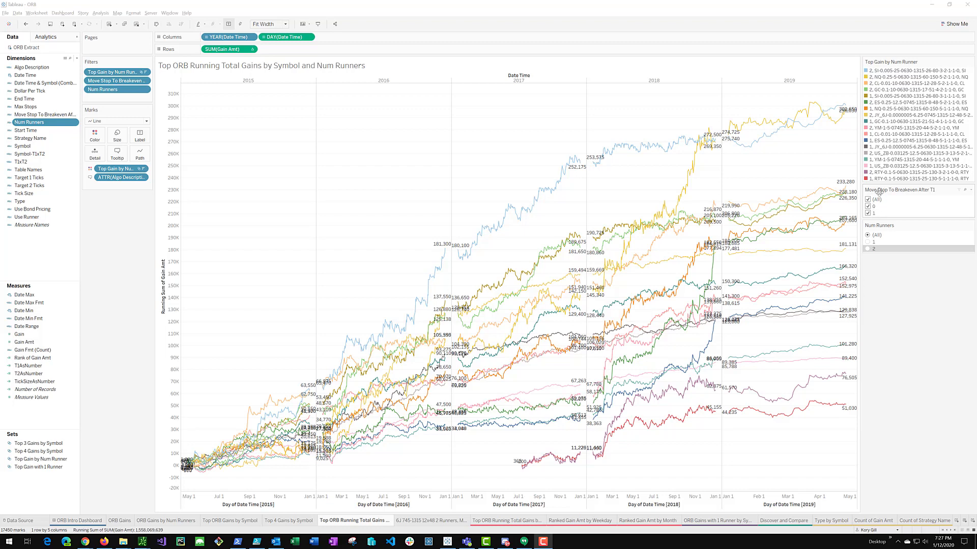
click(869, 217)
click(869, 217)
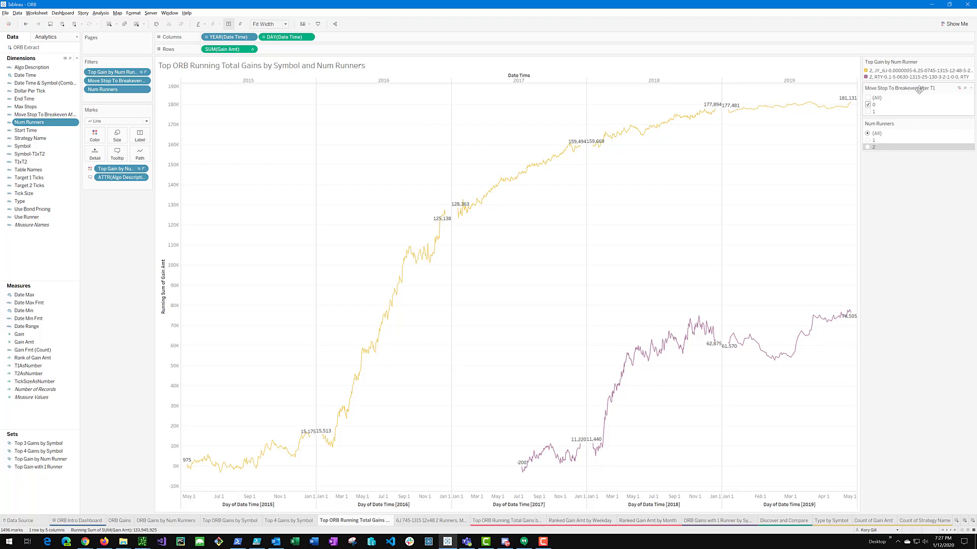
mouse_move(826, 109)
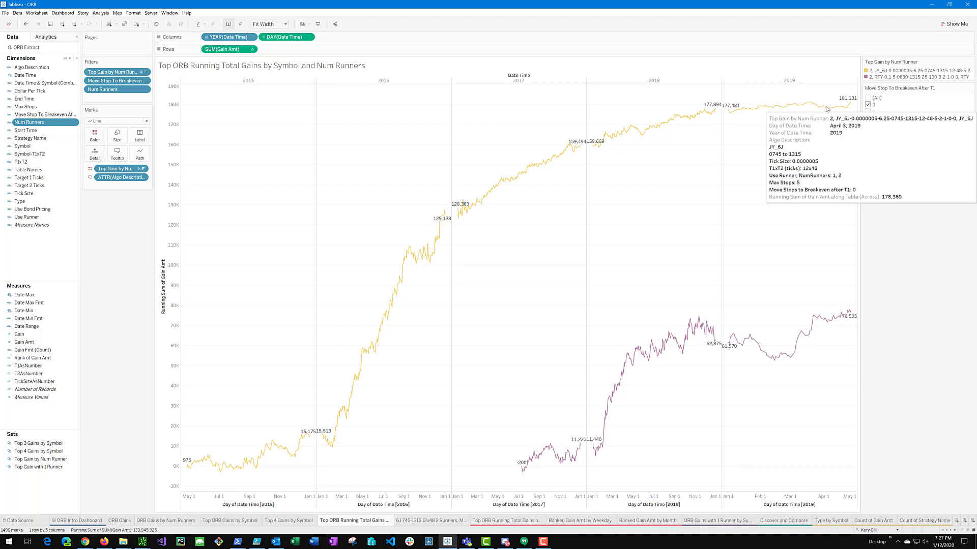
mouse_move(832, 327)
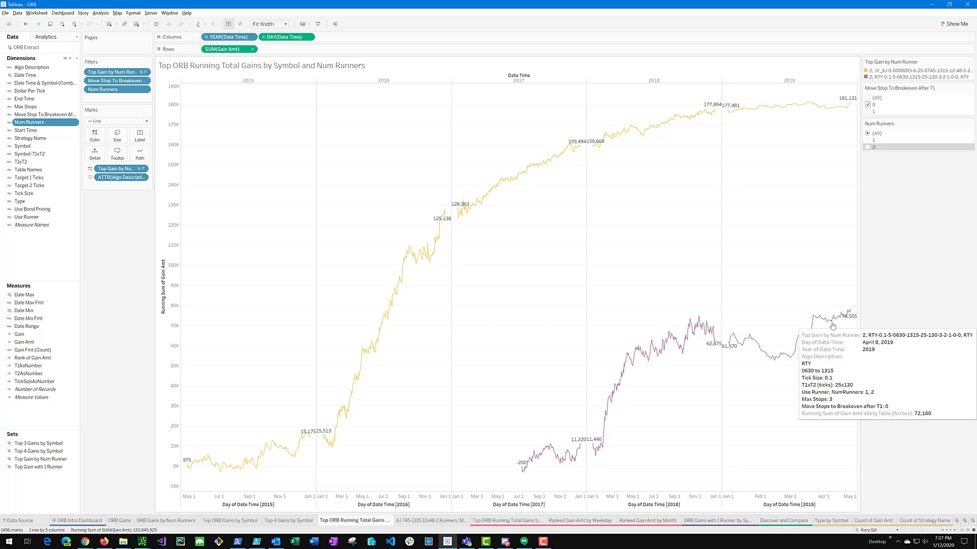
click(869, 112)
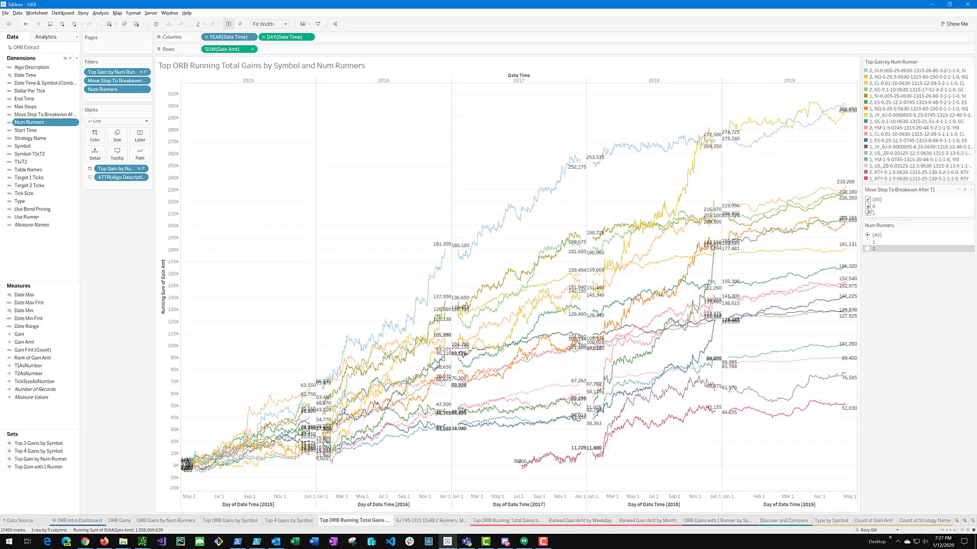
Uncheck 0 in Move Stop To Breakeven, then highlight both the 2,SI and 1,SI strategies.
click(868, 207)
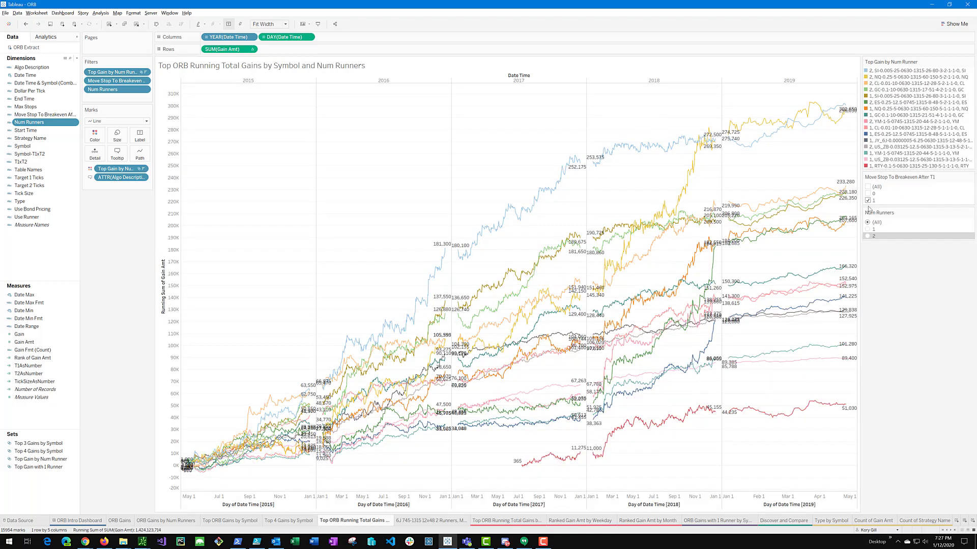
click(883, 72)
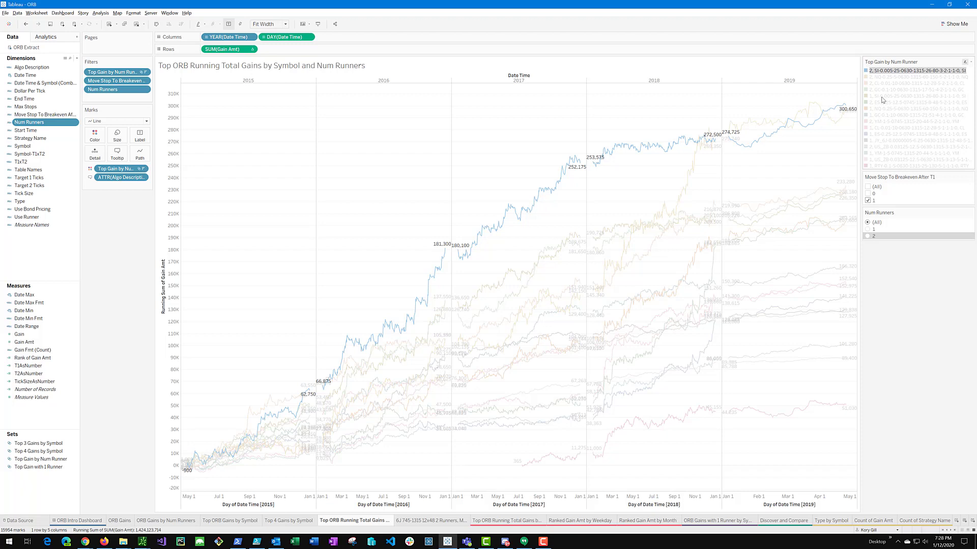
ctrl+click(882, 97)
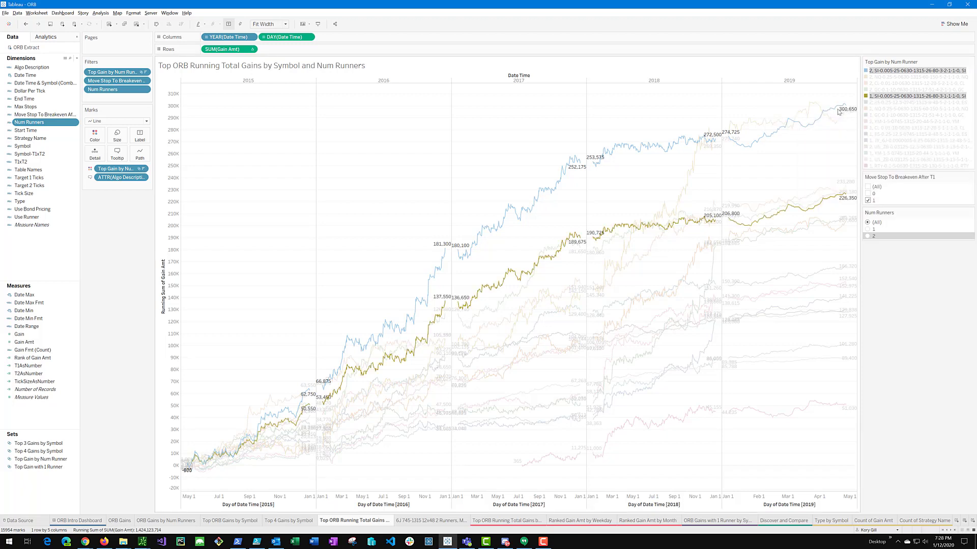
mouse_move(842, 202)
Show only 1-runner strategies and highlight the SI, then NQ running-total lines.
click(869, 230)
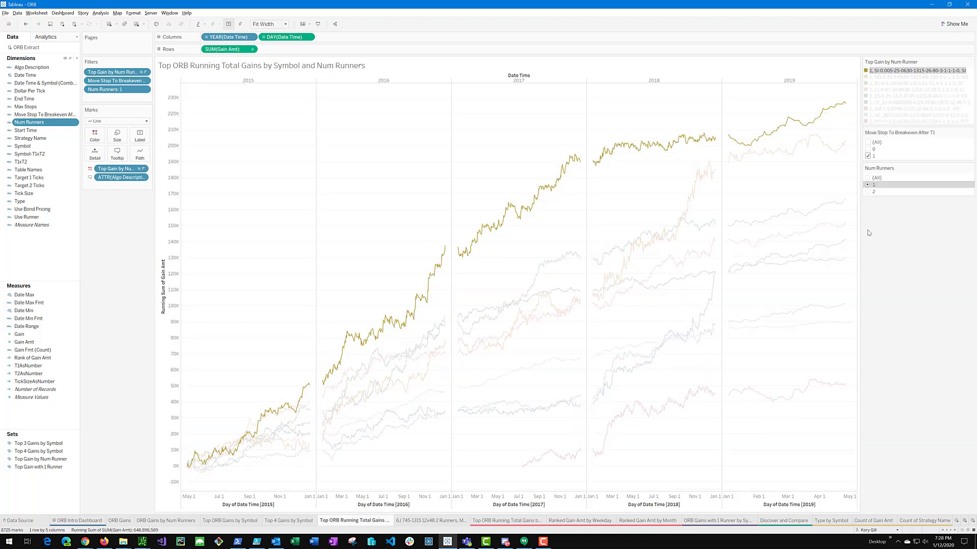
click(796, 91)
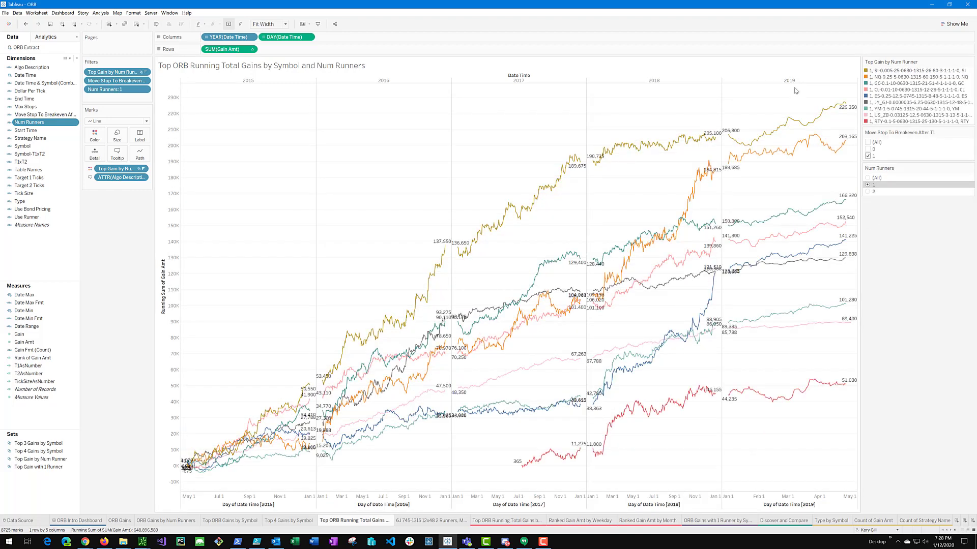
click(889, 71)
click(900, 78)
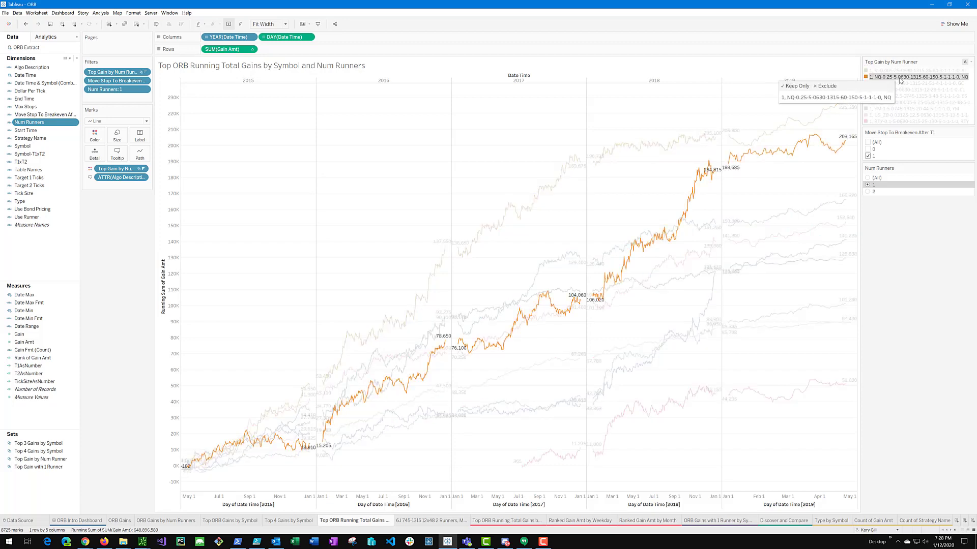
Highlight the GC, CL and ES lines in turn, then clear the highlight.
click(907, 83)
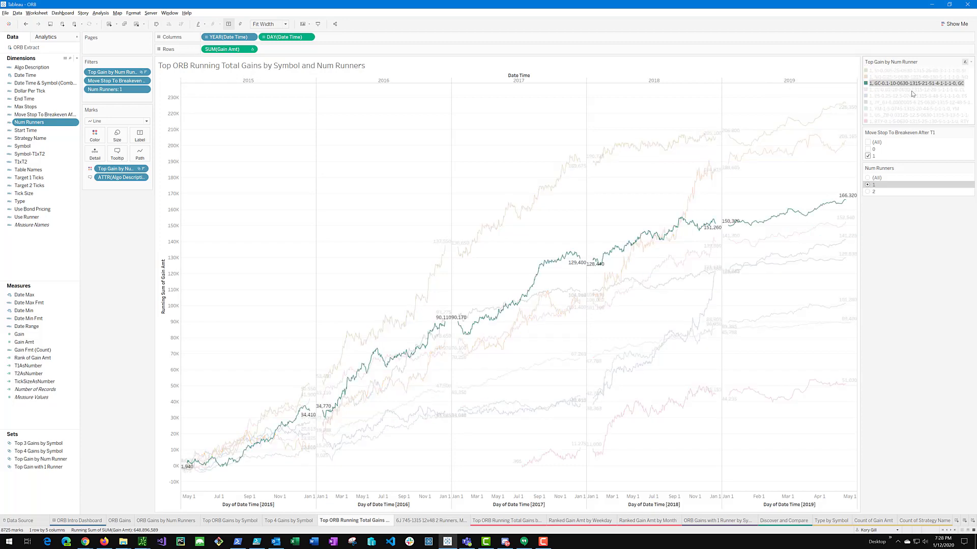
click(913, 91)
click(912, 97)
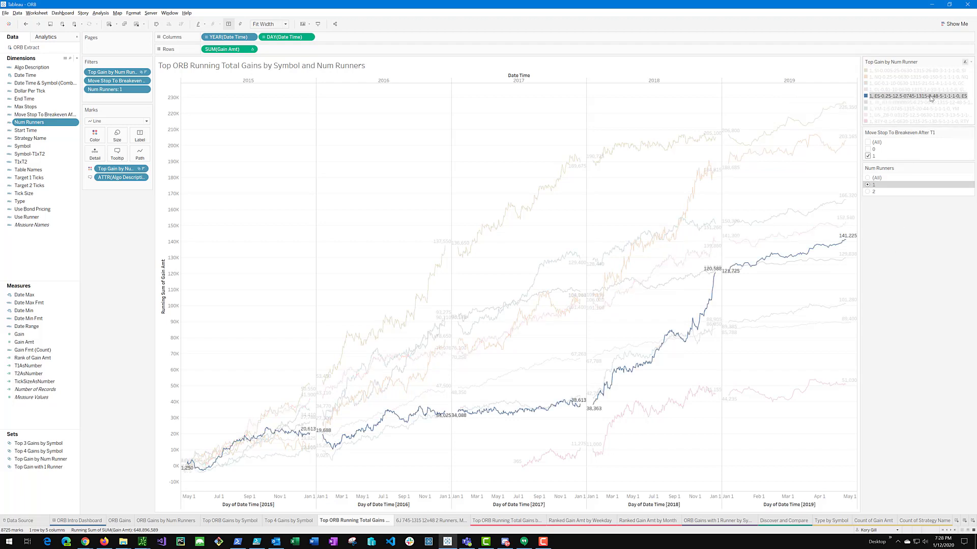
mouse_move(936, 100)
click(514, 132)
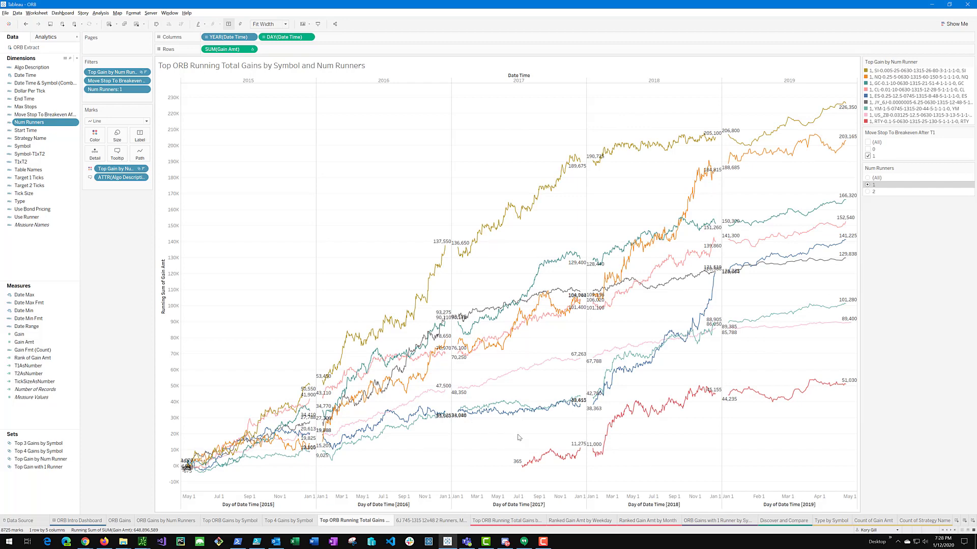
Highlight the ES, JY_6J, GC, SI and YM running-total lines in turn, then clear the highlight.
mouse_move(524, 416)
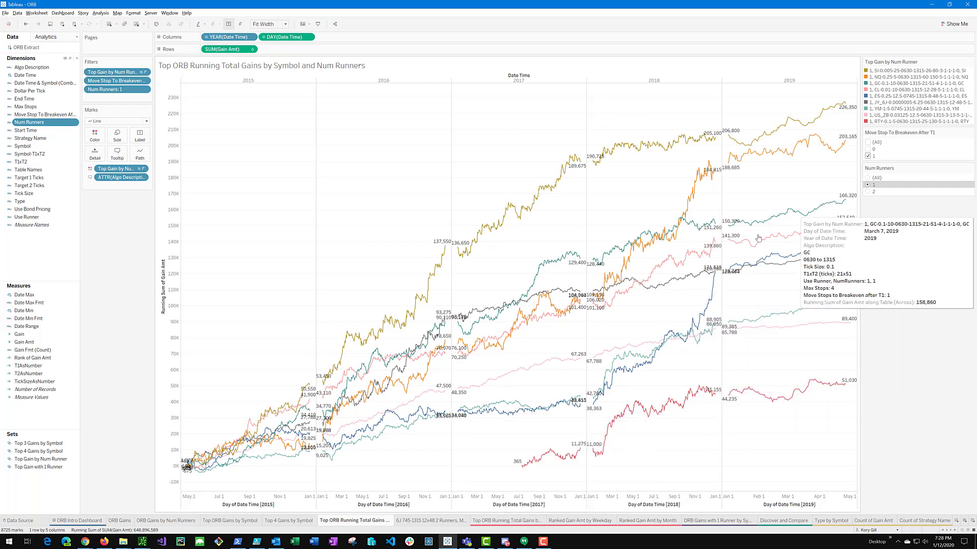
click(891, 96)
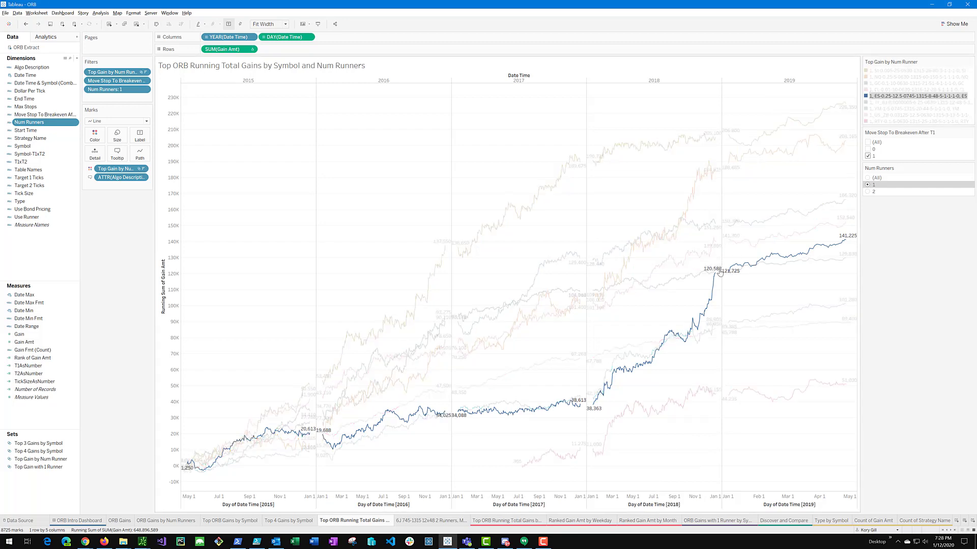
mouse_move(769, 258)
click(893, 103)
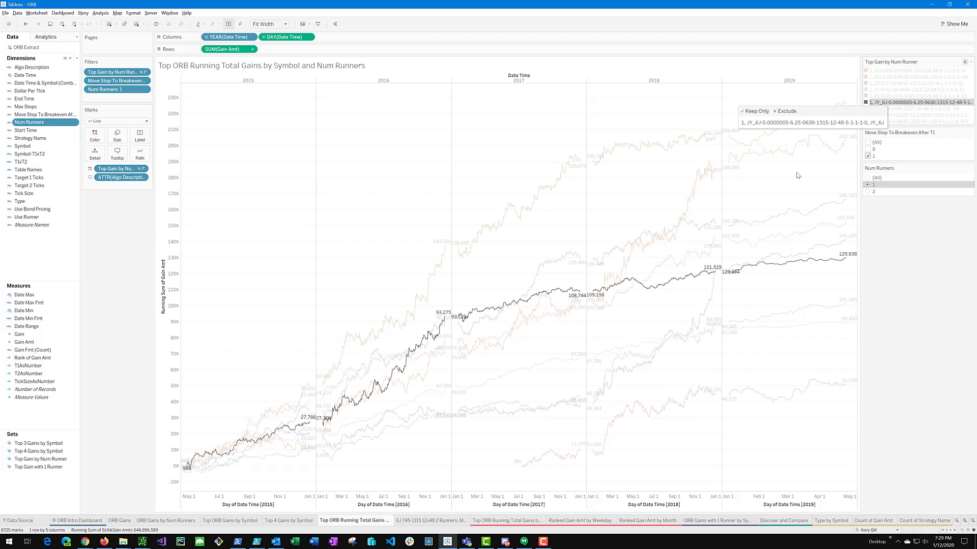
mouse_move(325, 416)
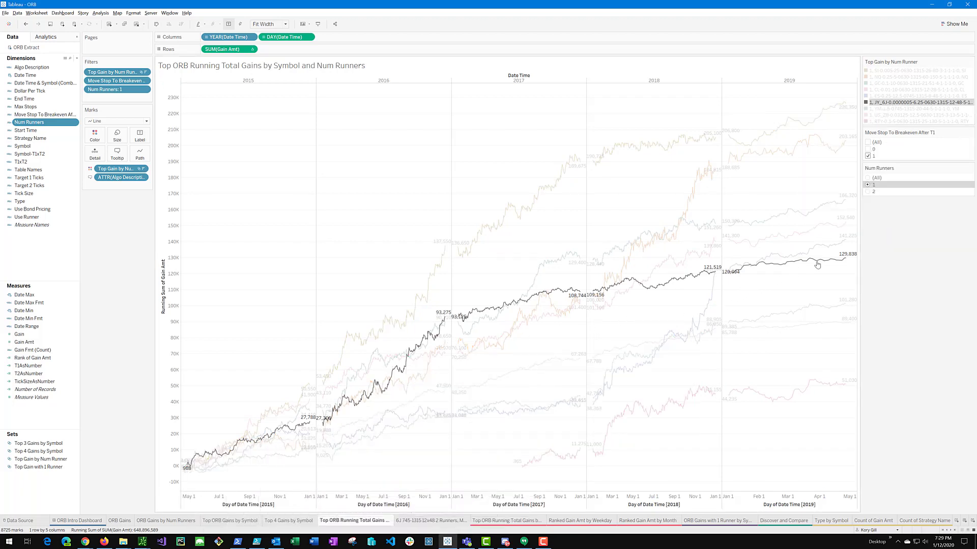
click(888, 83)
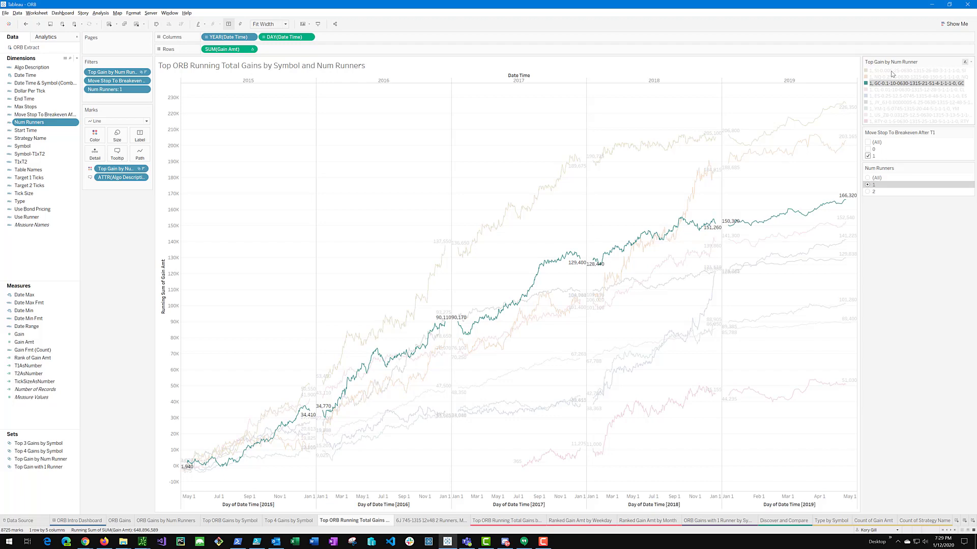
click(891, 72)
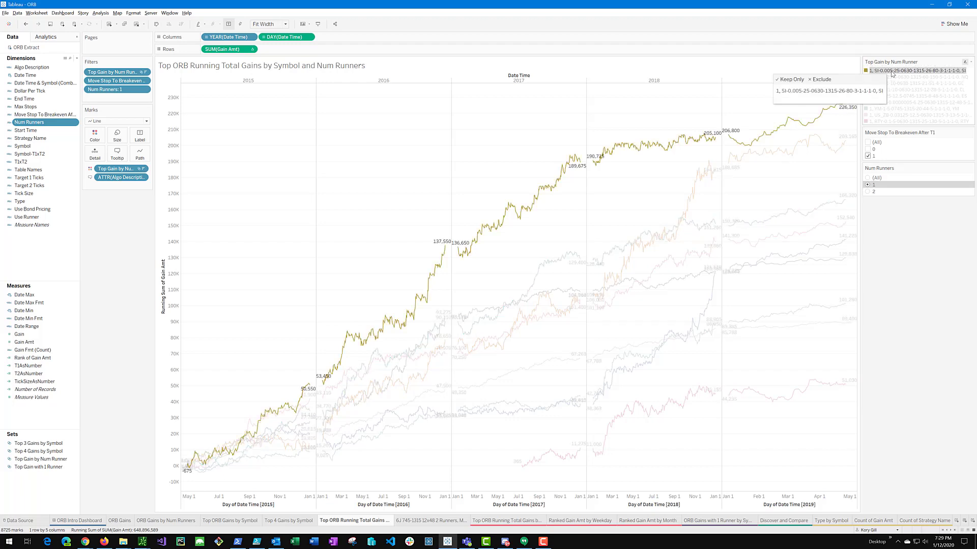
click(893, 109)
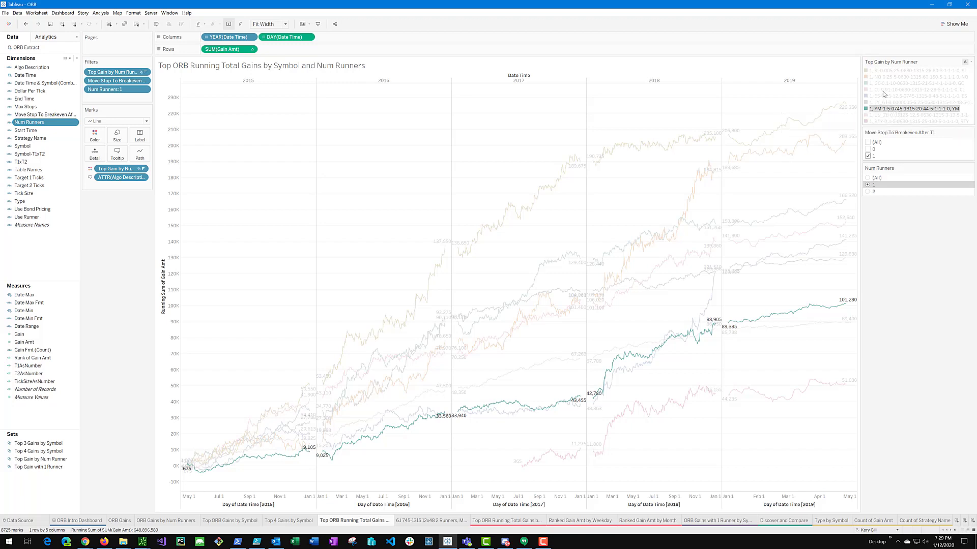
click(536, 113)
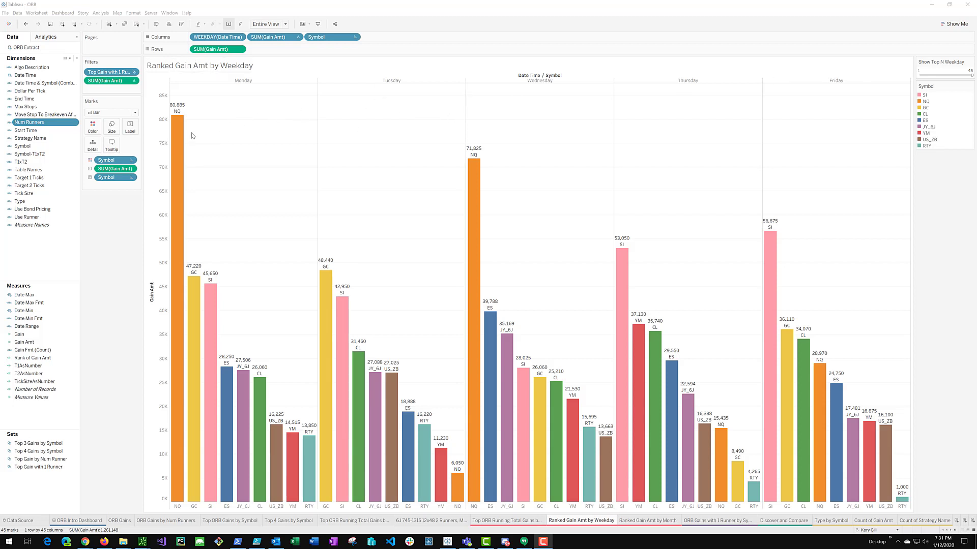
mouse_move(180, 136)
mouse_move(459, 490)
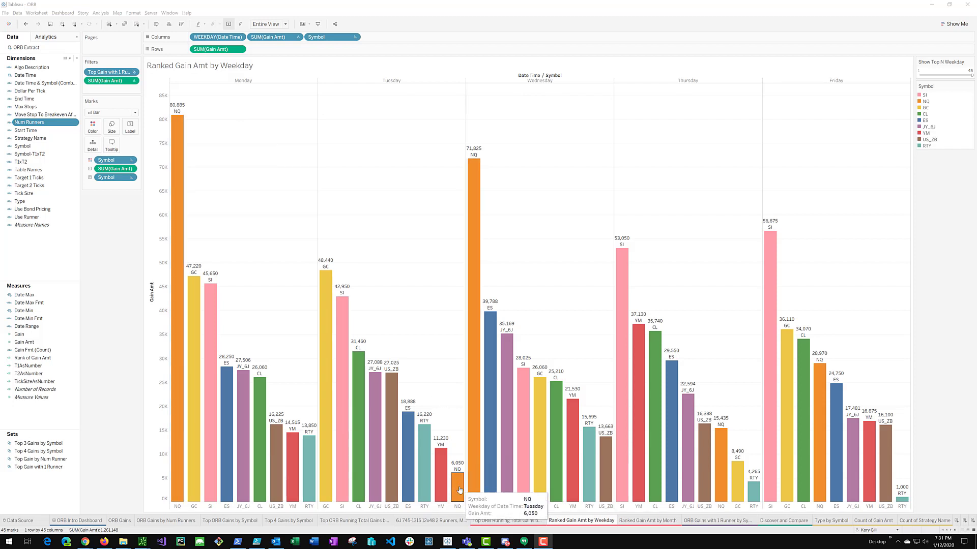
mouse_move(474, 258)
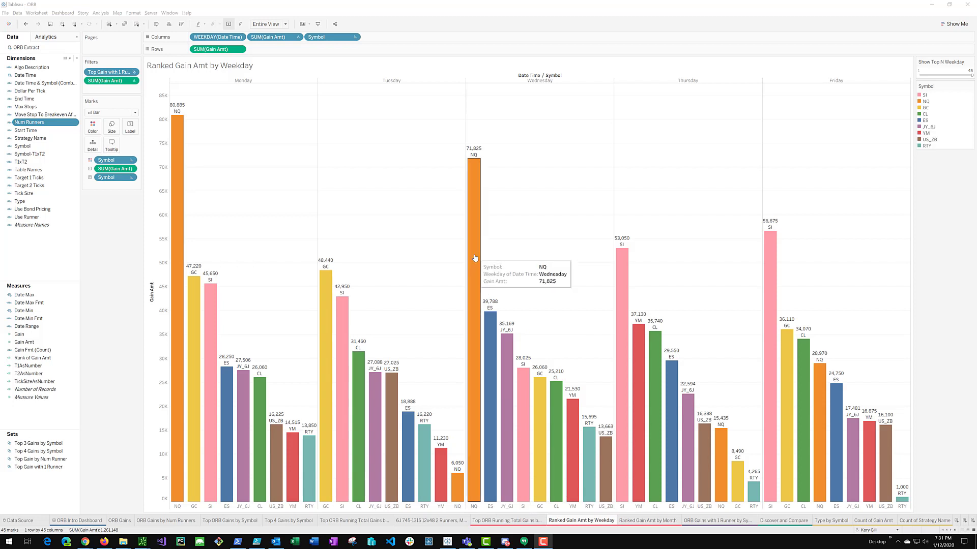
mouse_move(722, 458)
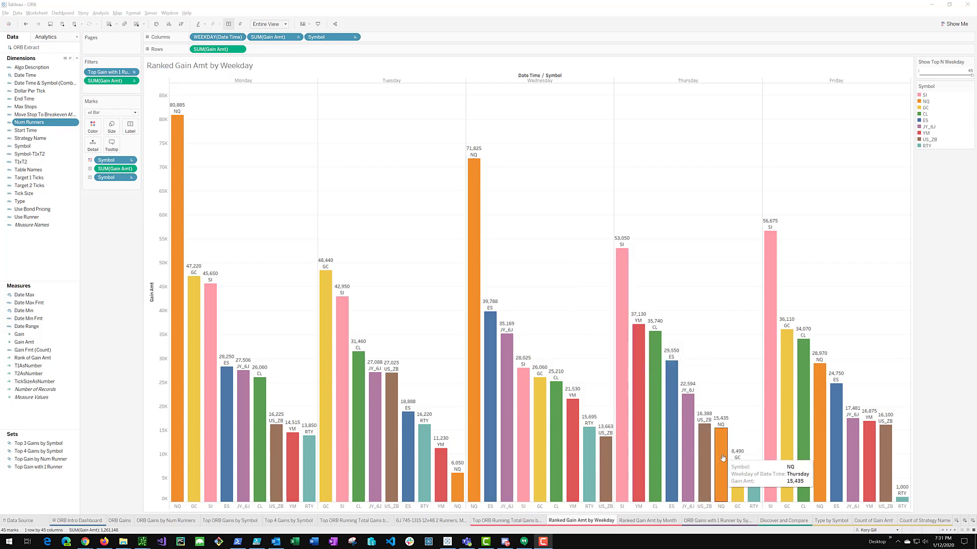
mouse_move(818, 438)
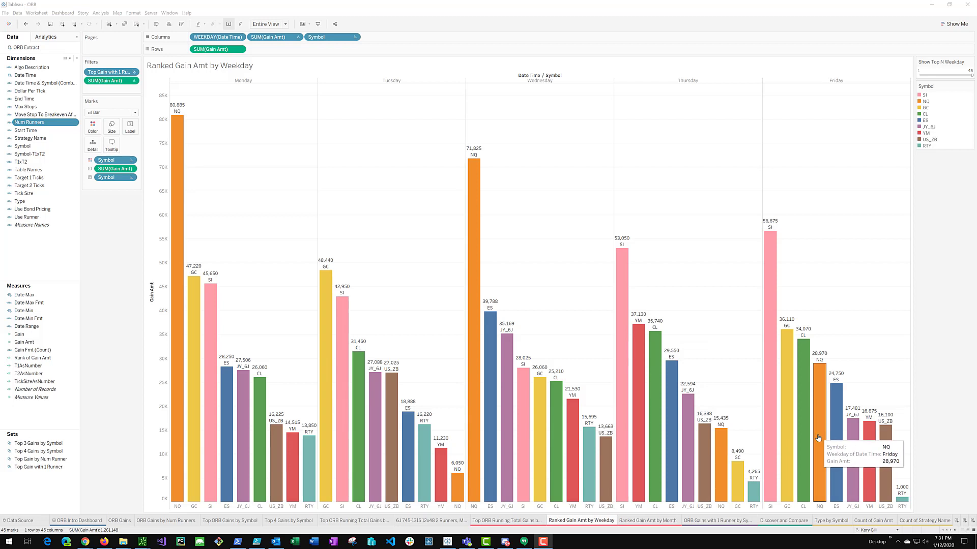
Highlight the SI, NQ, GC, CL, ES, YM and US_ZB weekday bars one at a time.
click(924, 95)
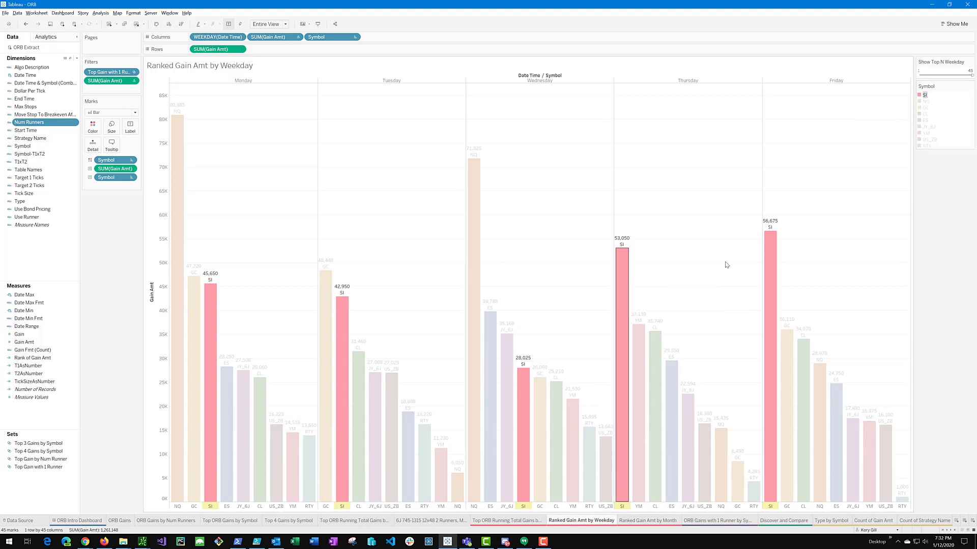
mouse_move(772, 258)
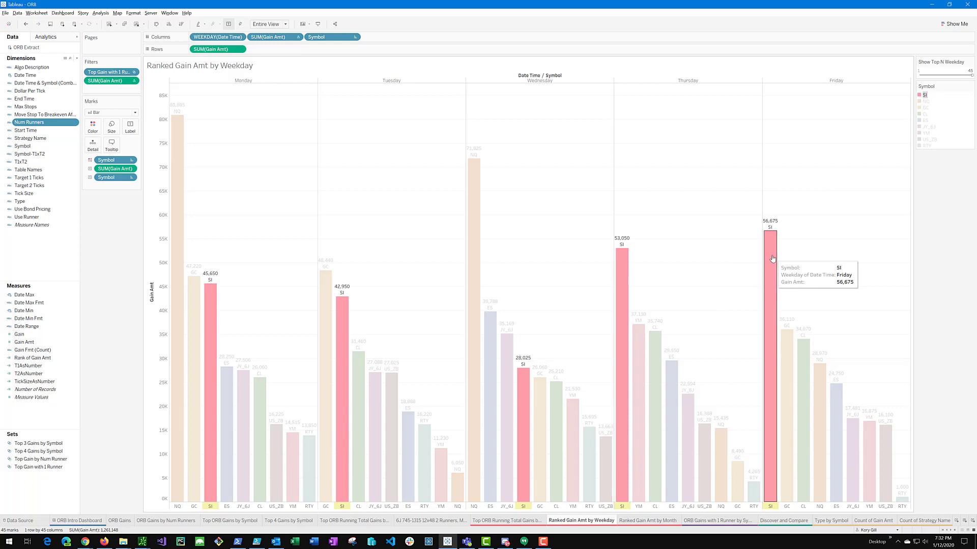
click(924, 102)
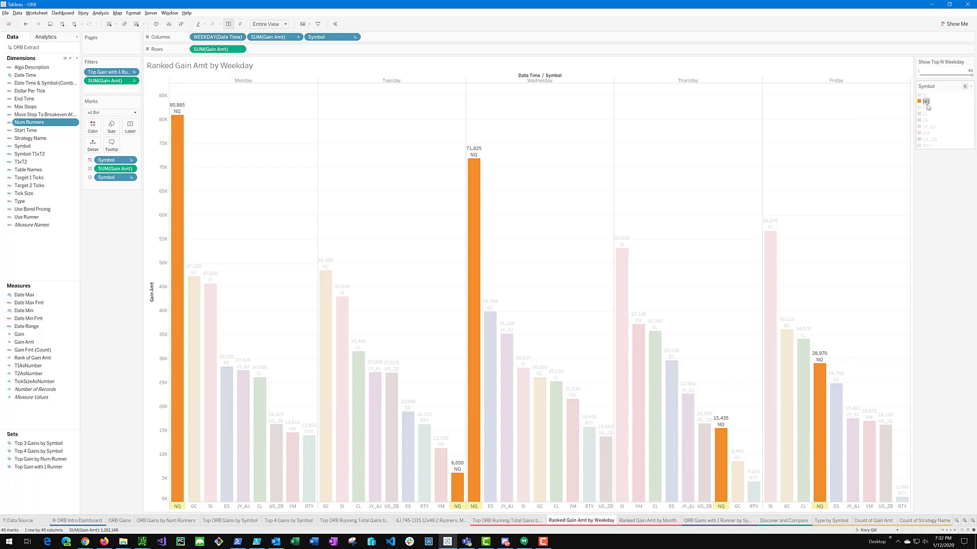
click(926, 108)
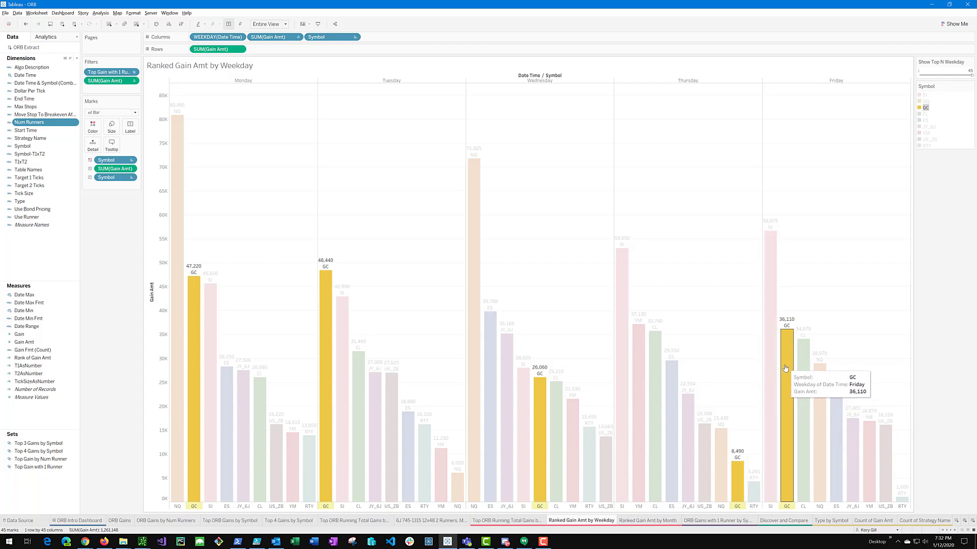
click(925, 115)
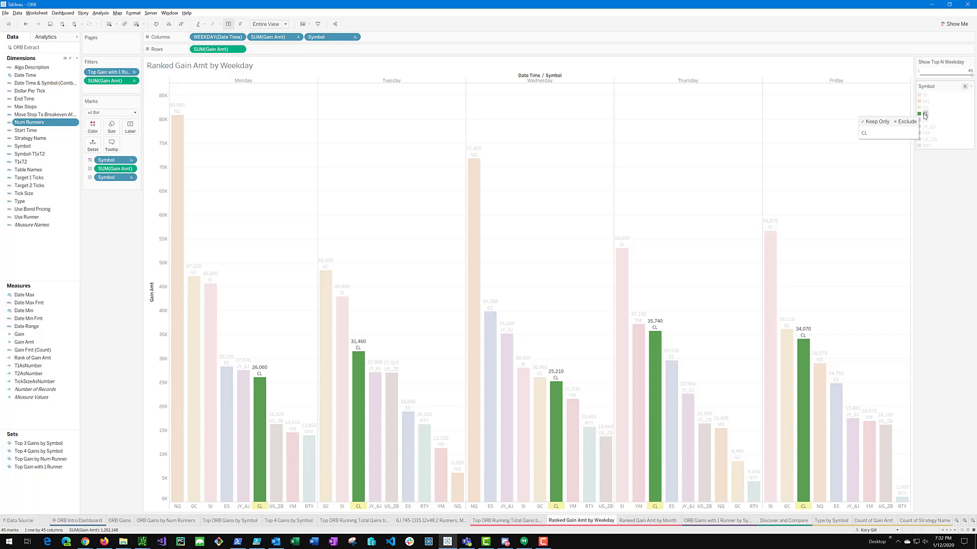
click(926, 121)
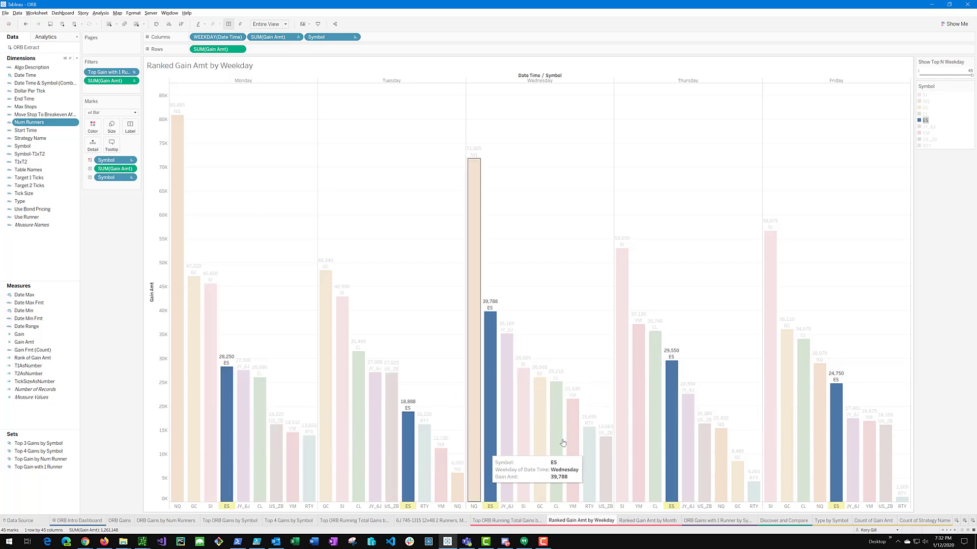
click(926, 134)
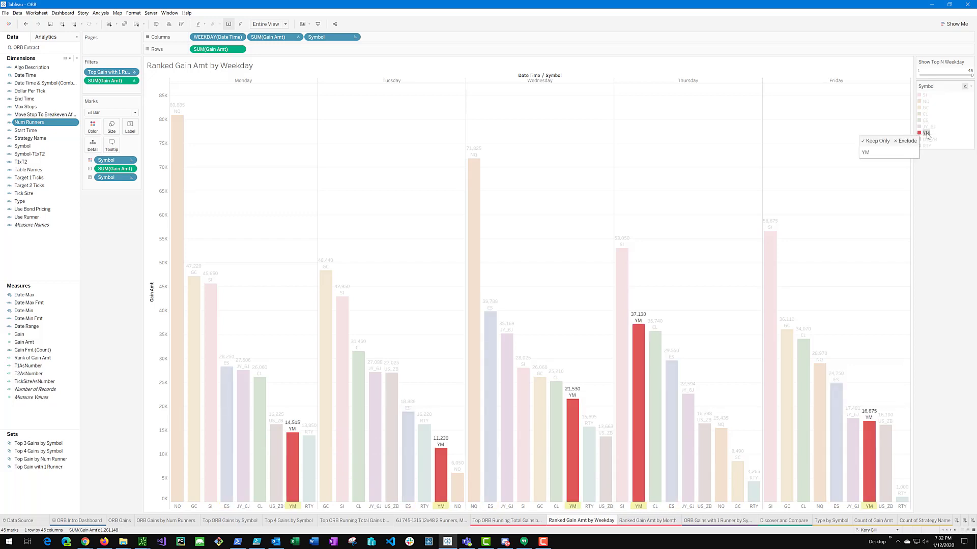
click(932, 140)
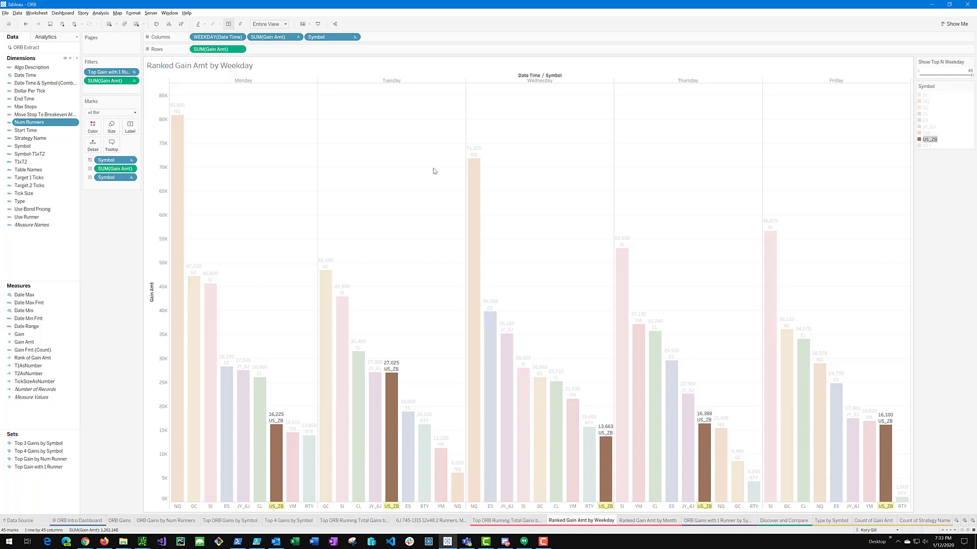
Highlight SI and add NQ so both symbols' bars stand out together.
click(926, 101)
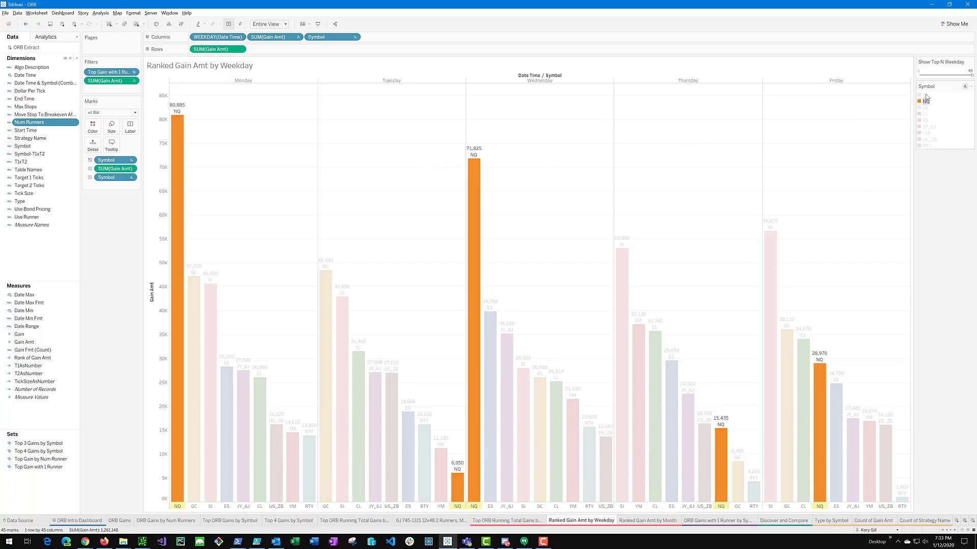
click(925, 95)
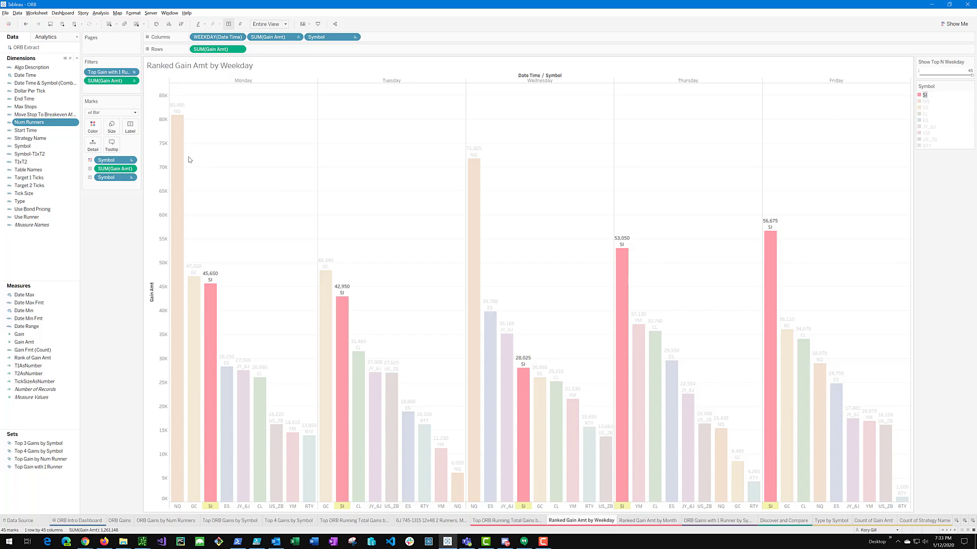
ctrl+click(926, 101)
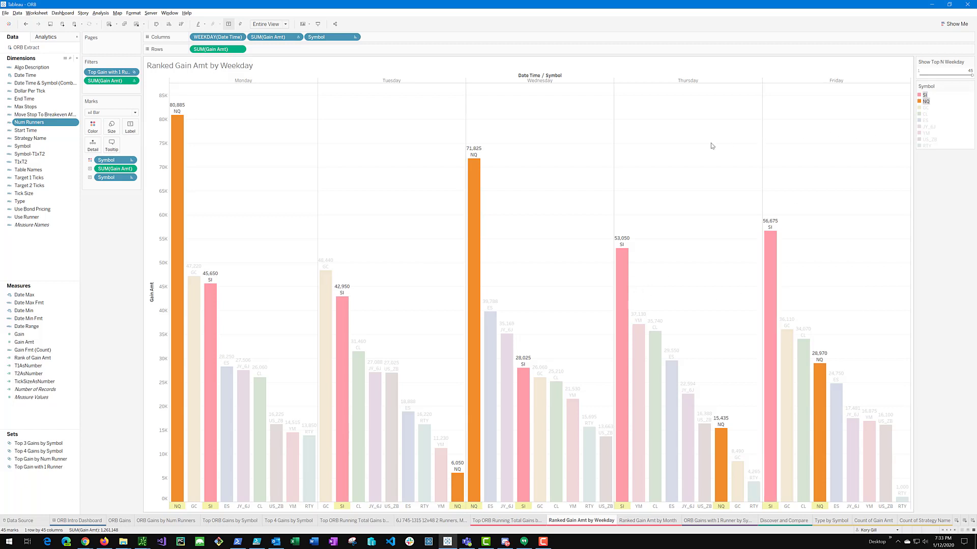
click(659, 522)
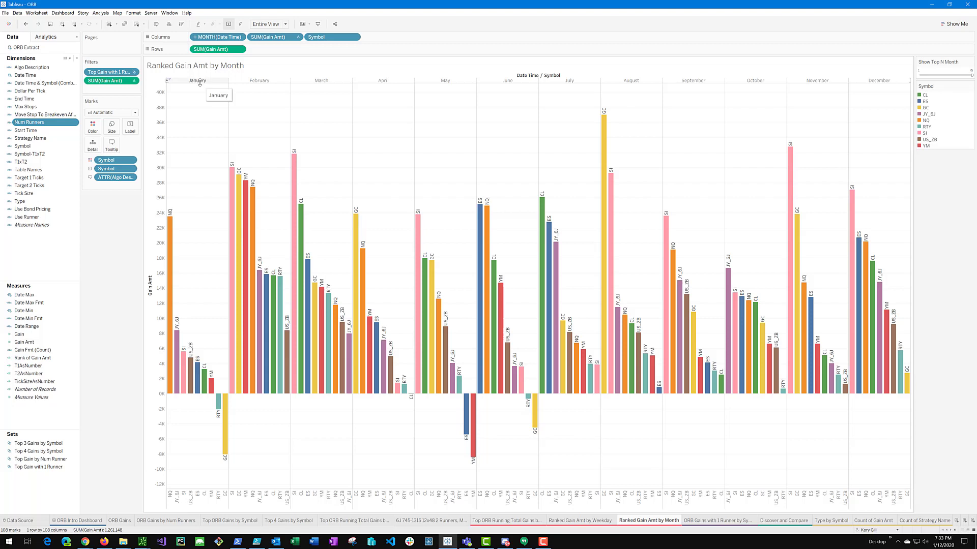
mouse_move(173, 239)
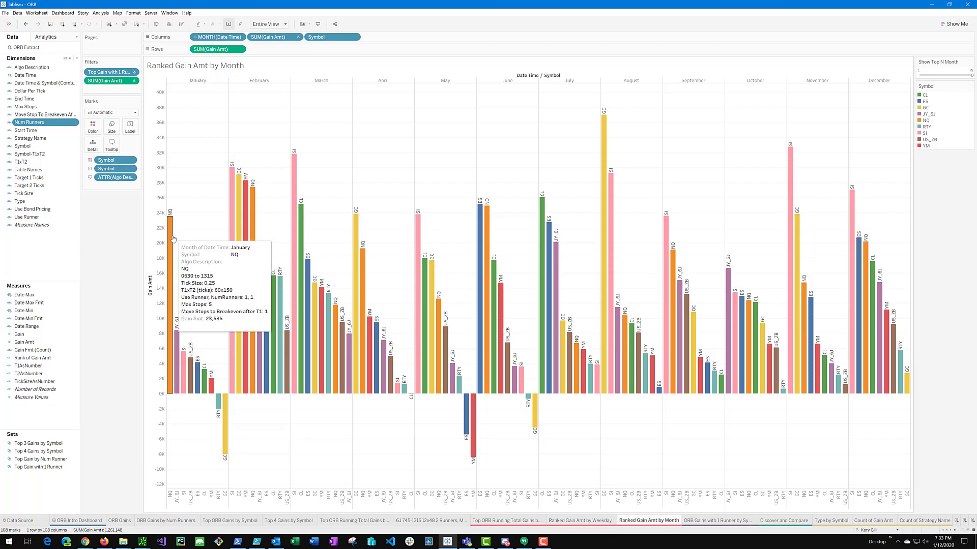
mouse_move(237, 211)
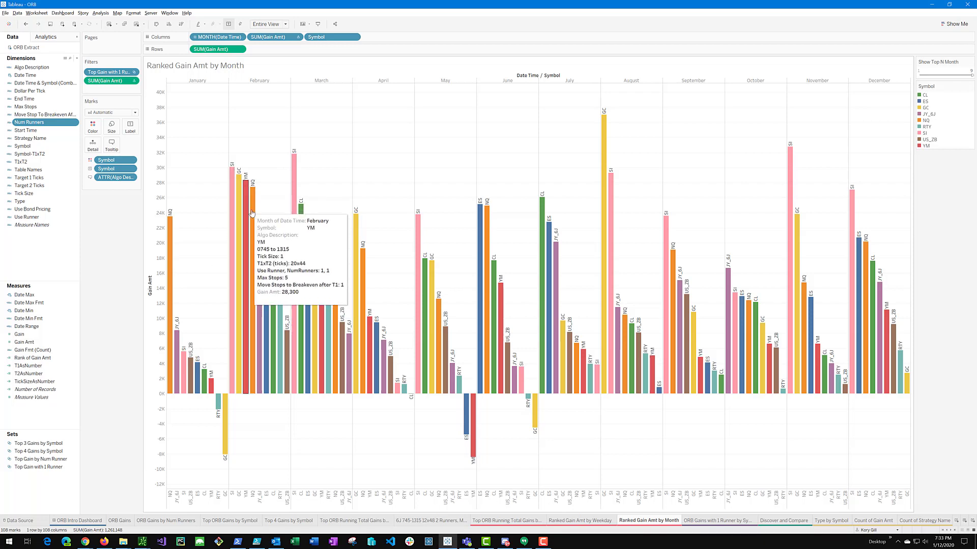
mouse_move(226, 410)
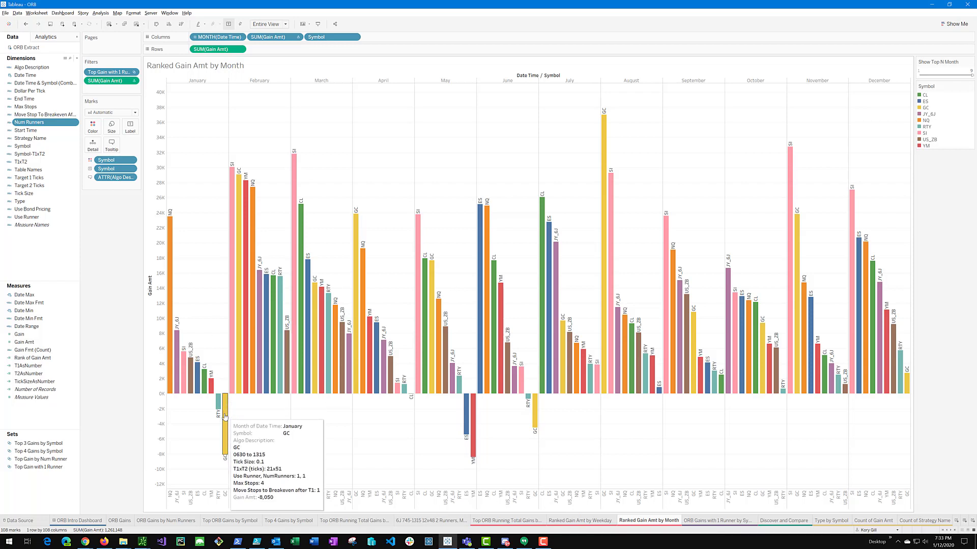
mouse_move(536, 425)
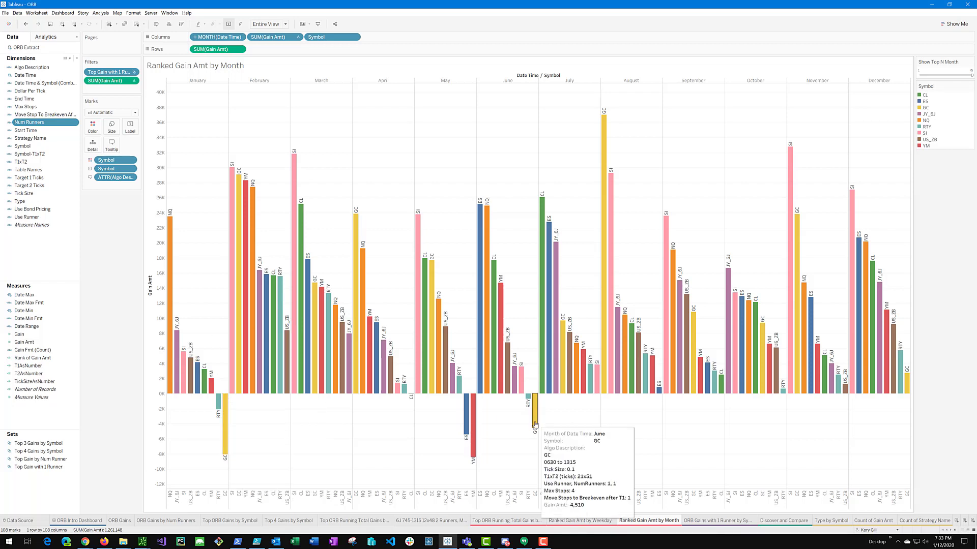
mouse_move(467, 427)
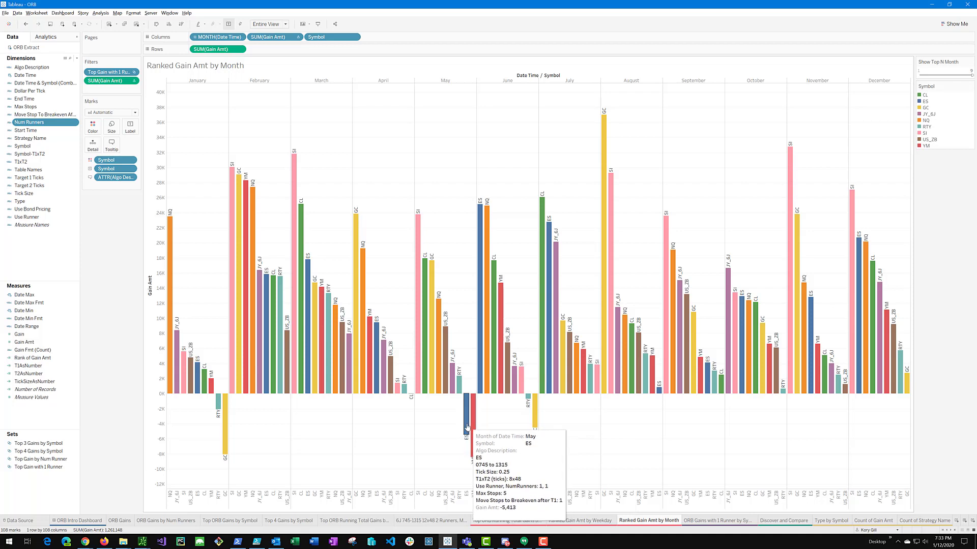
Highlight the ES, then CL, then ES monthly bars again.
click(925, 100)
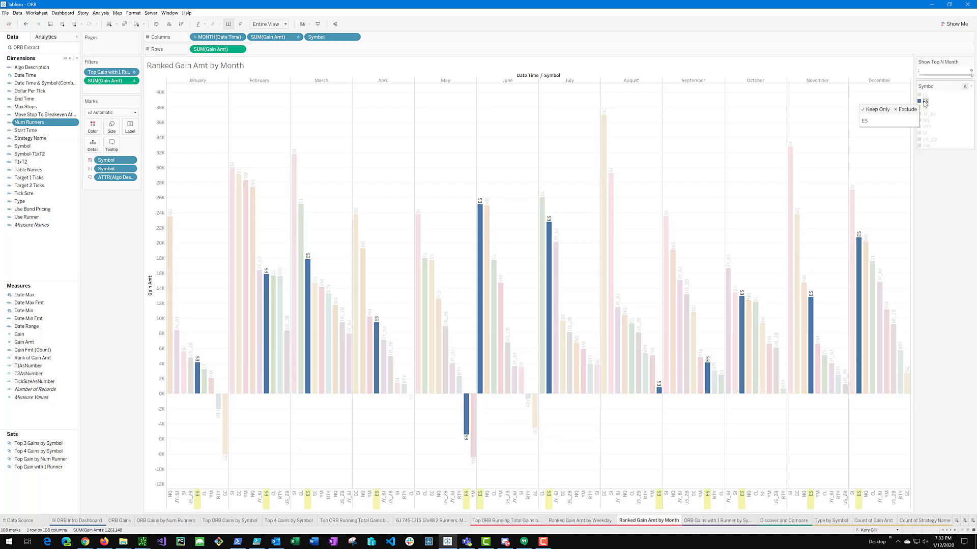
click(926, 96)
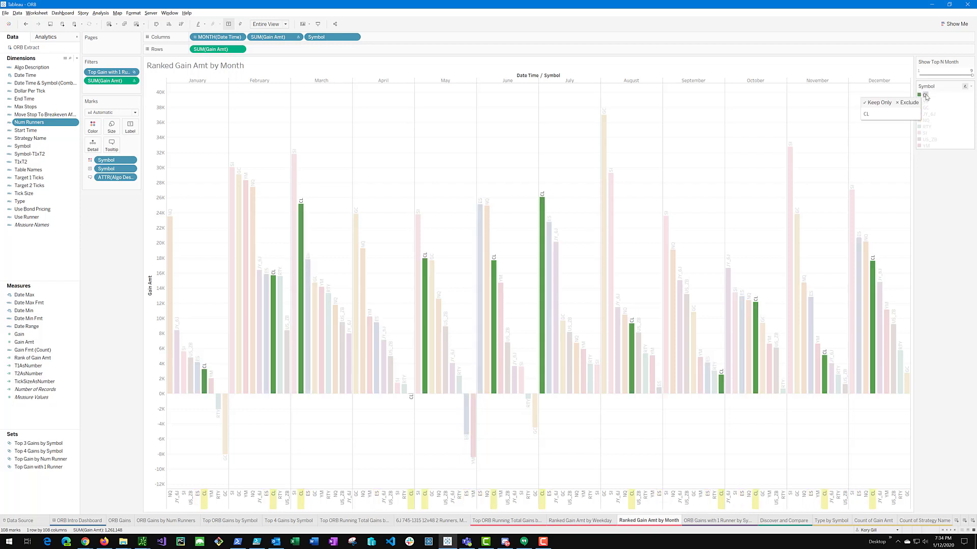
click(925, 102)
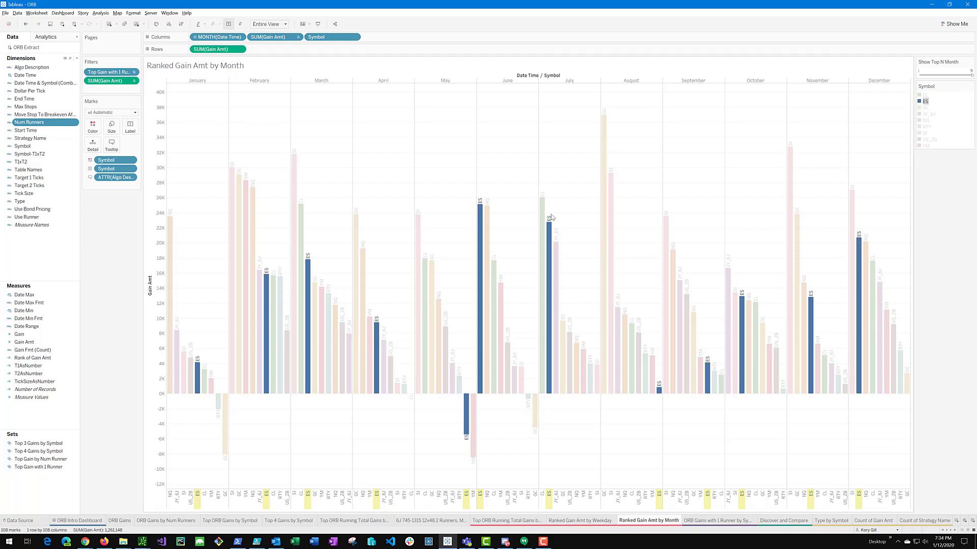
mouse_move(548, 254)
mouse_move(858, 262)
Highlight the GC bars and add SI, comparing December's SI 27,075 with November's GC 23,810.
click(926, 108)
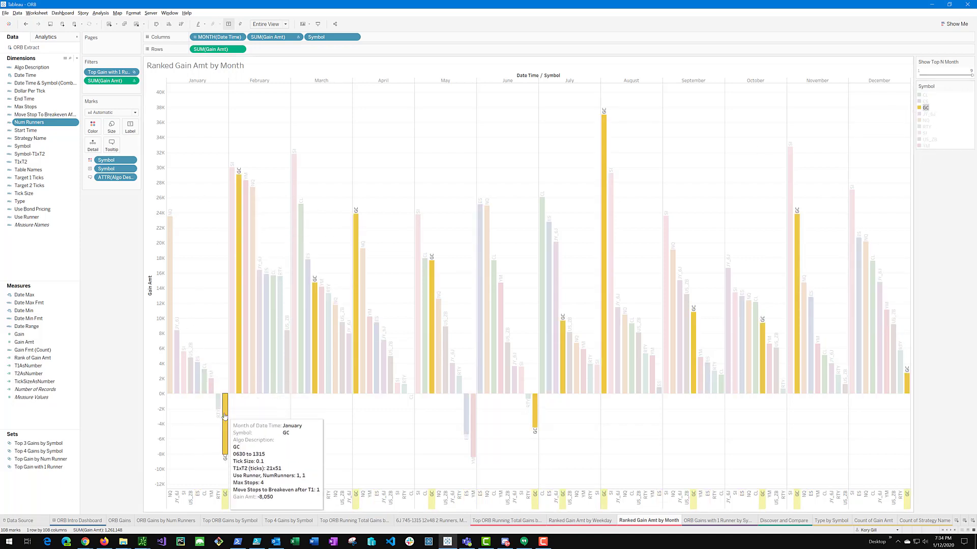
mouse_move(256, 237)
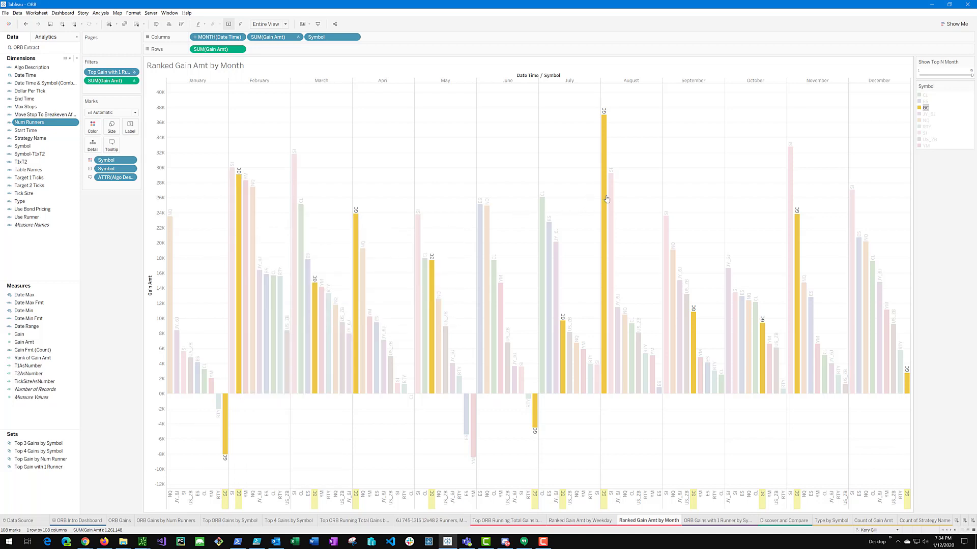
mouse_move(607, 199)
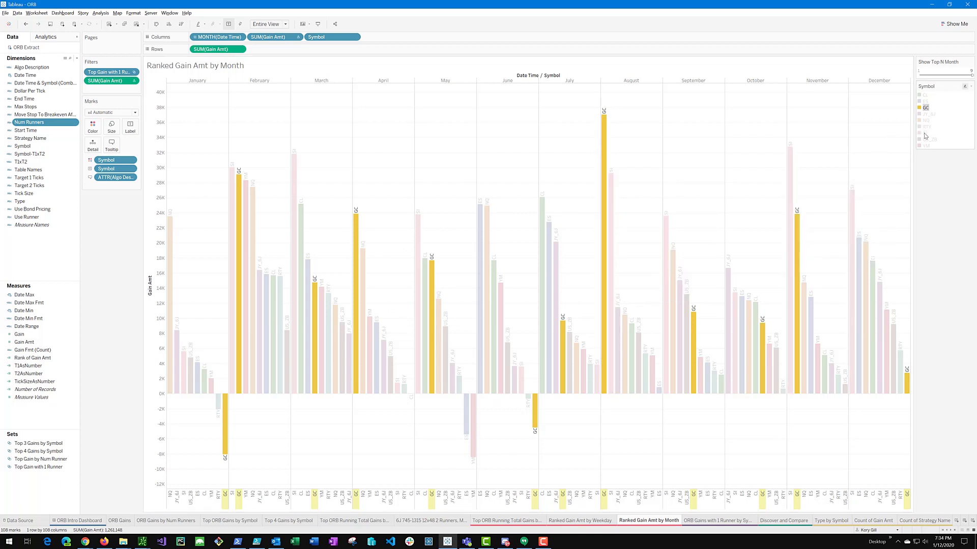
mouse_move(925, 135)
mouse_move(605, 174)
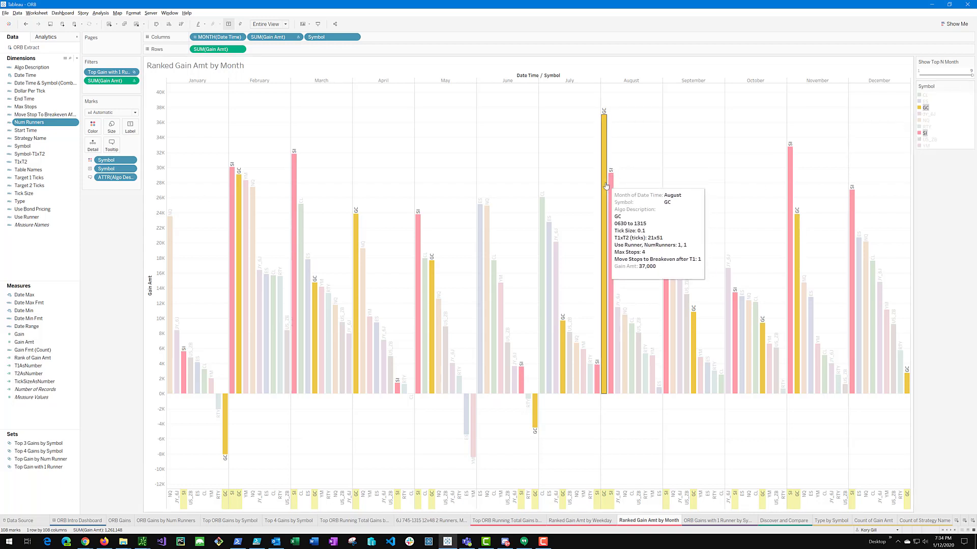
mouse_move(794, 235)
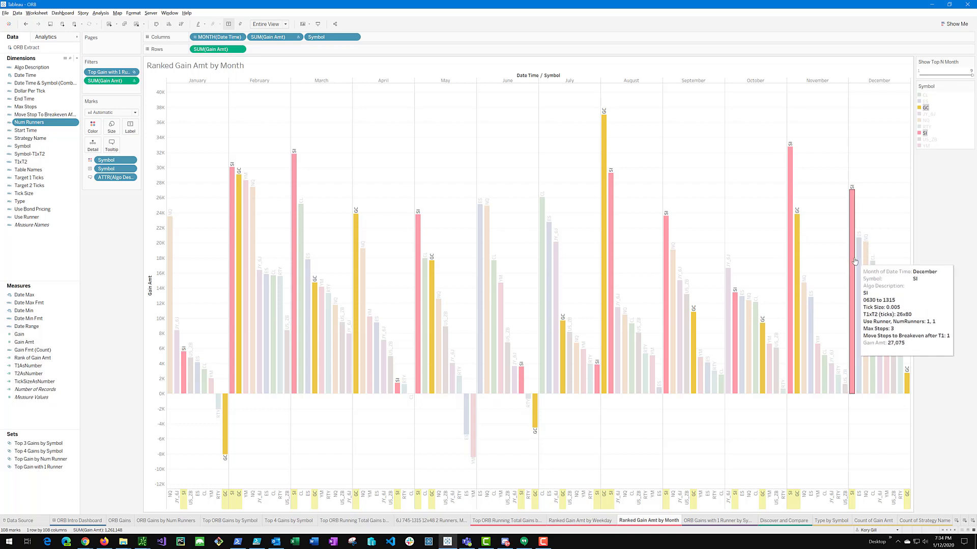
mouse_move(853, 248)
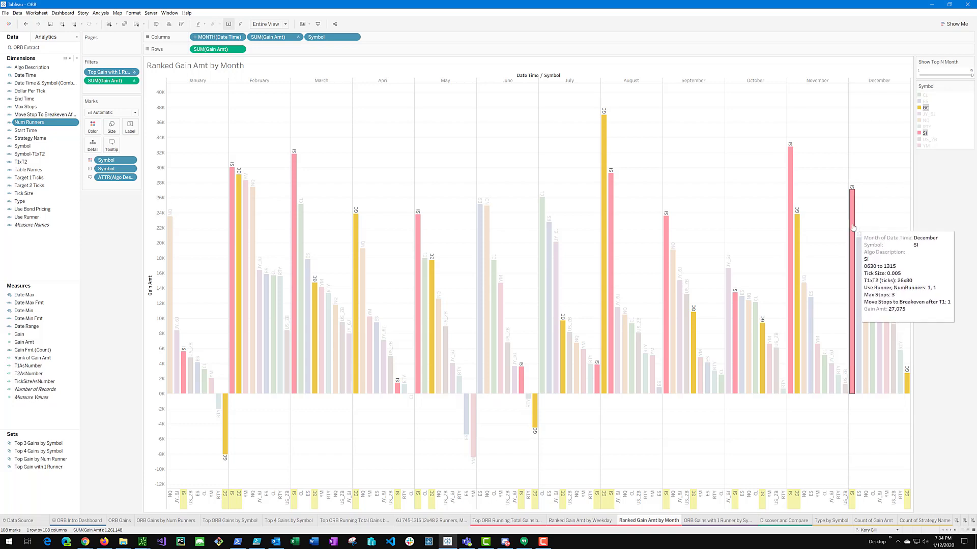
mouse_move(908, 389)
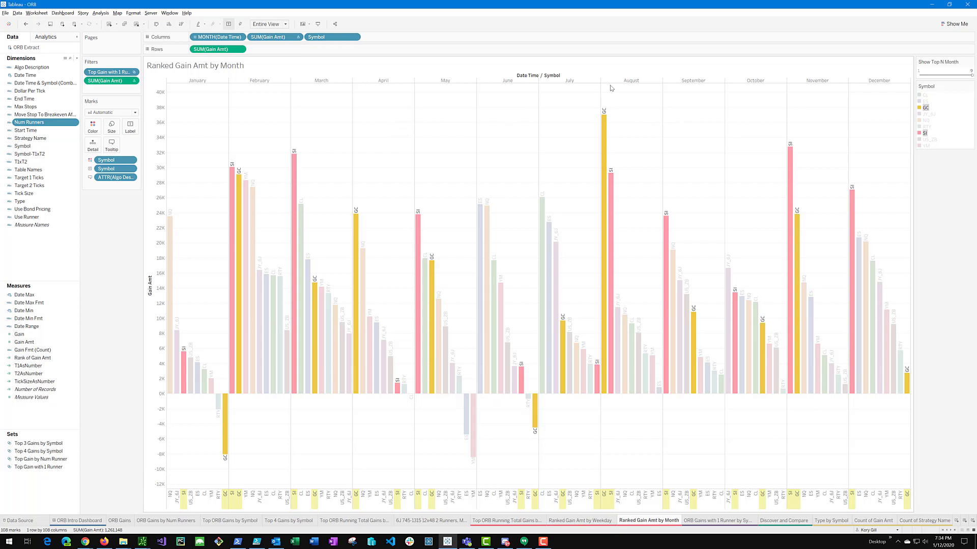
Clear the highlight and view the ORB Gains with 1 Runner by Symbol sheet for CL.
click(752, 113)
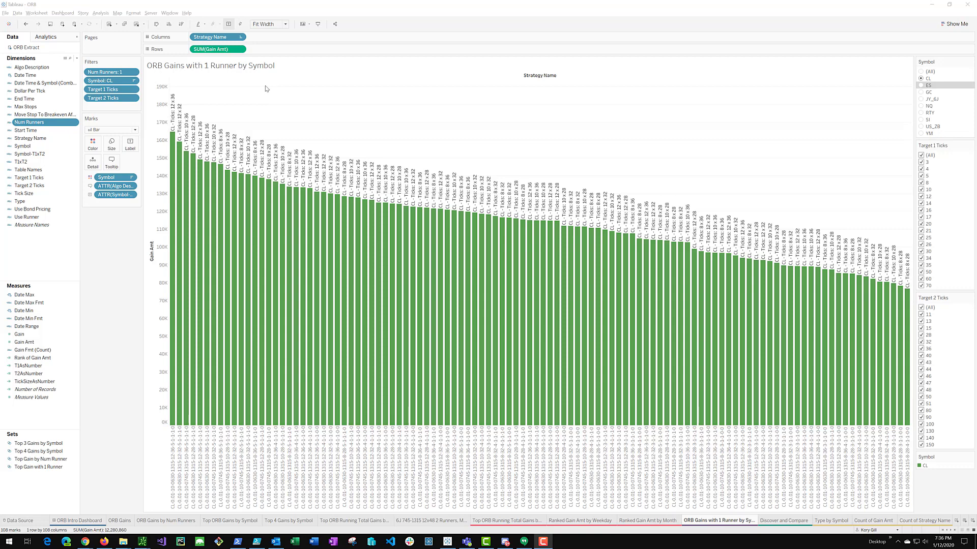
mouse_move(206, 160)
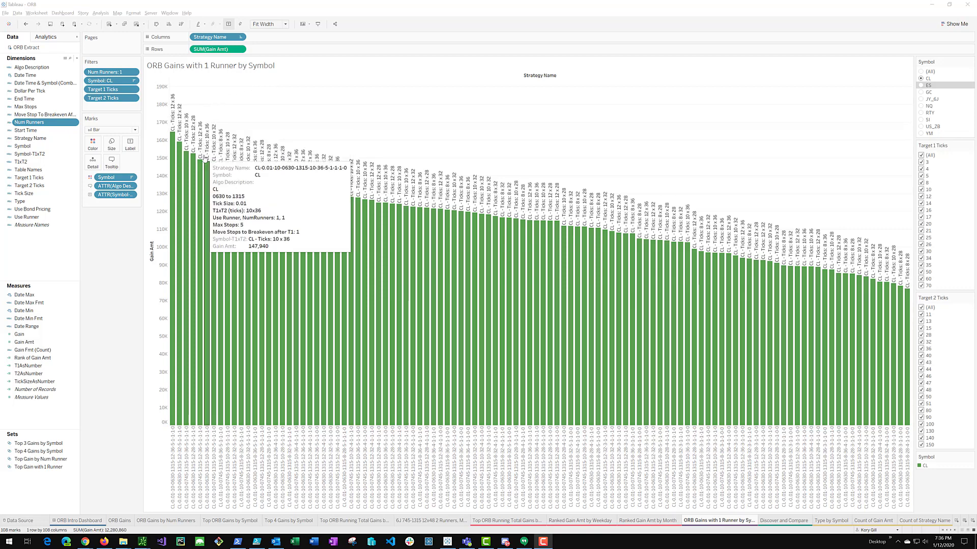
mouse_move(200, 133)
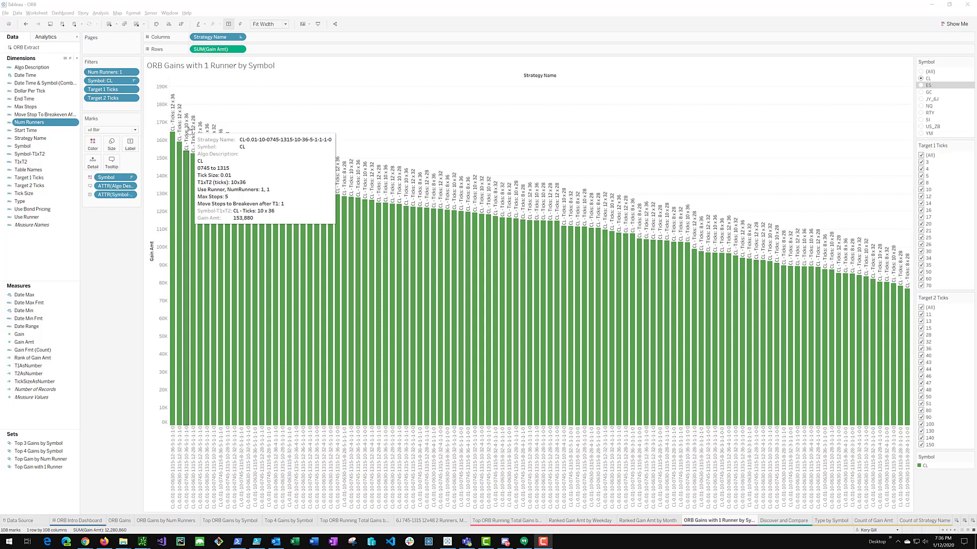
Filter the 1-runner chart to the ES symbol and select the 16x40 strategy bar.
click(921, 86)
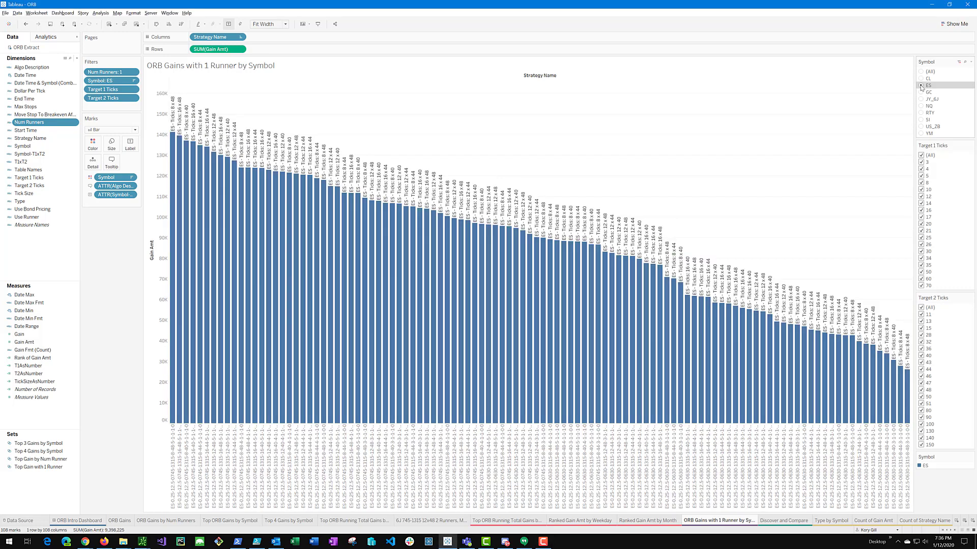
click(193, 191)
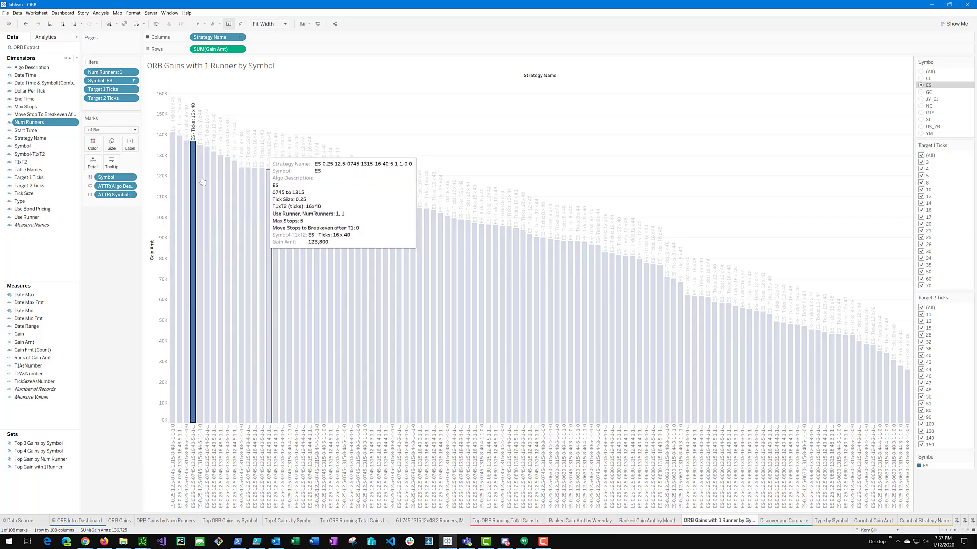
mouse_move(192, 181)
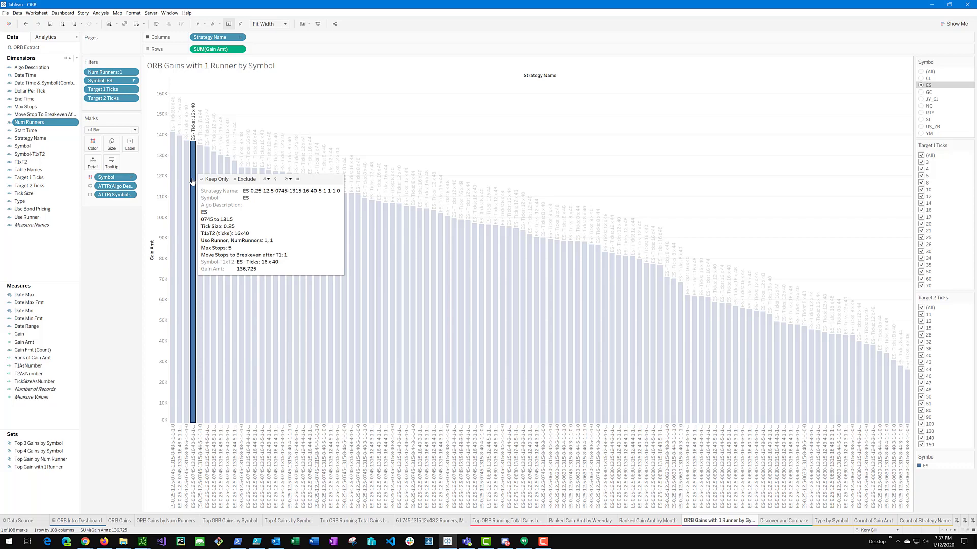
Switch the Symbol filter to GC, then NQ, then back to ES.
click(922, 93)
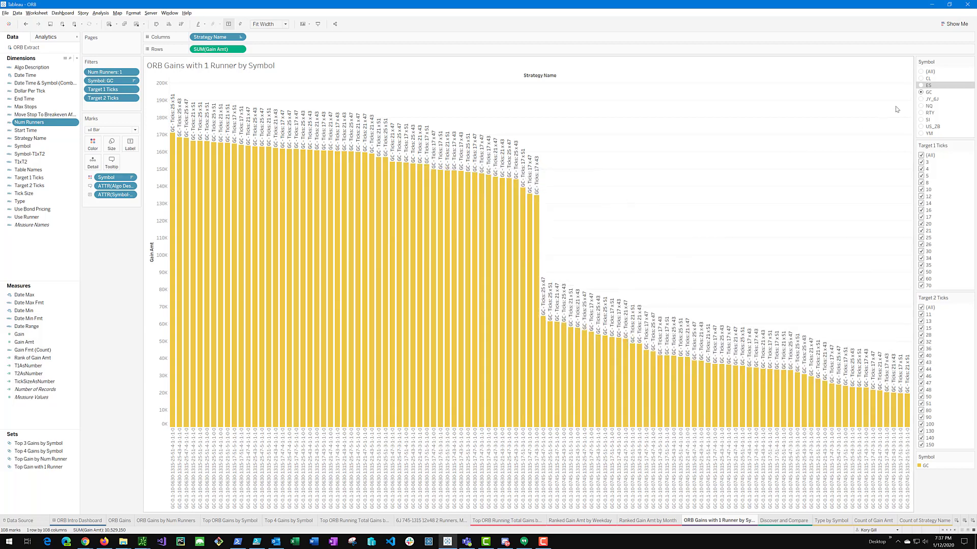
click(921, 106)
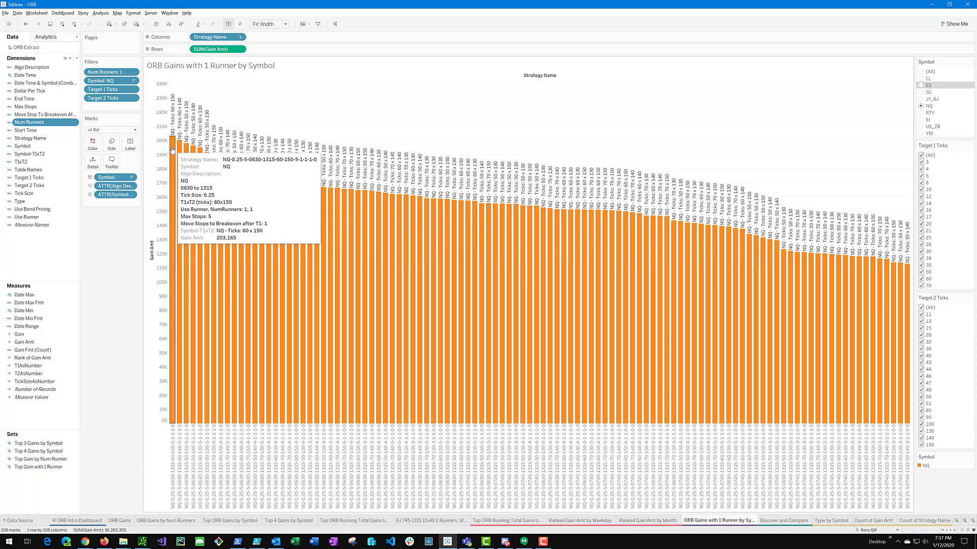
click(921, 86)
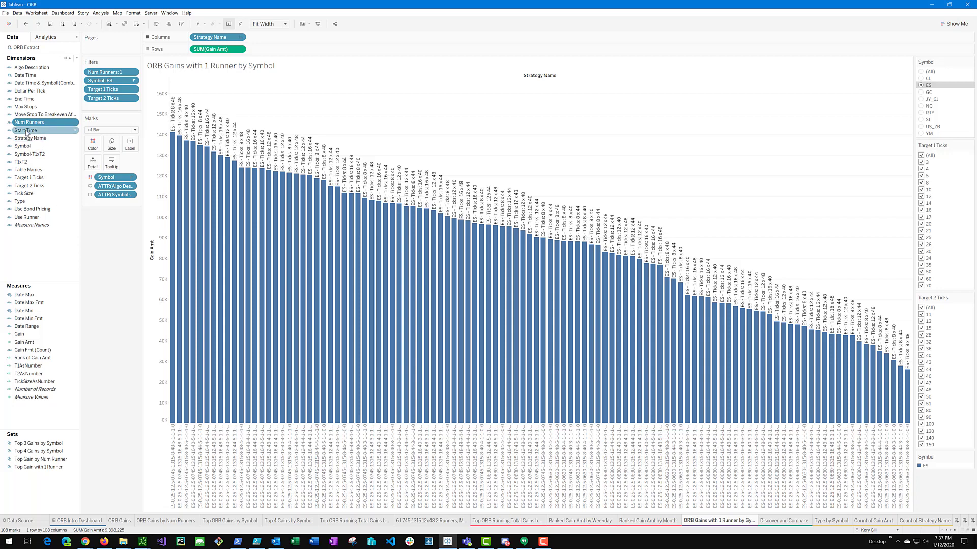
Colour the ES 1-runner bars by Start Time to separate 0630 and 0745 strategies.
drag(27, 131, 94, 146)
mouse_move(220, 264)
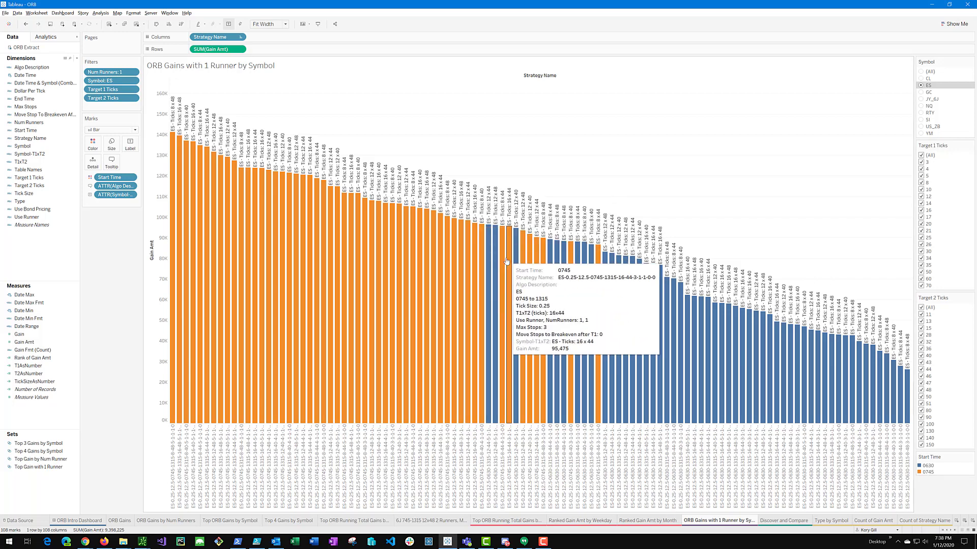
mouse_move(490, 243)
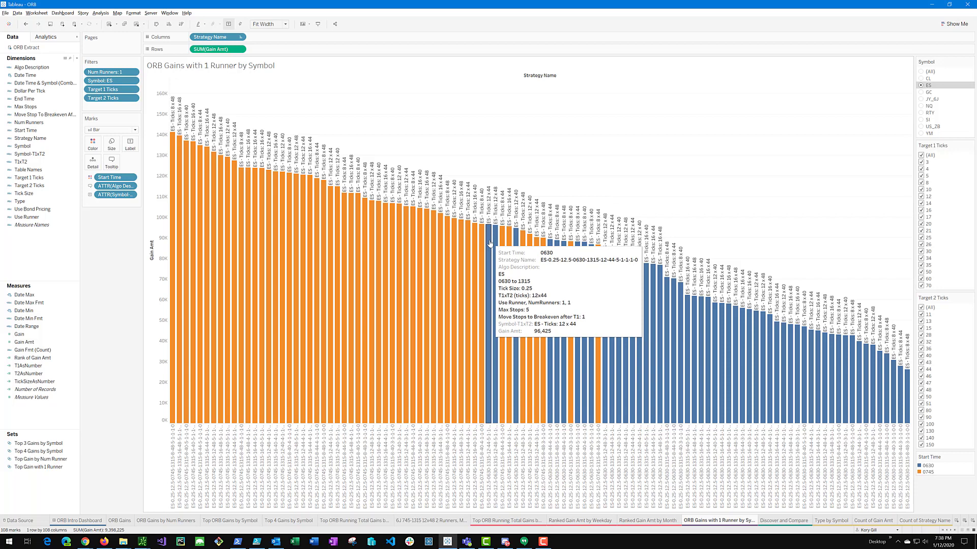